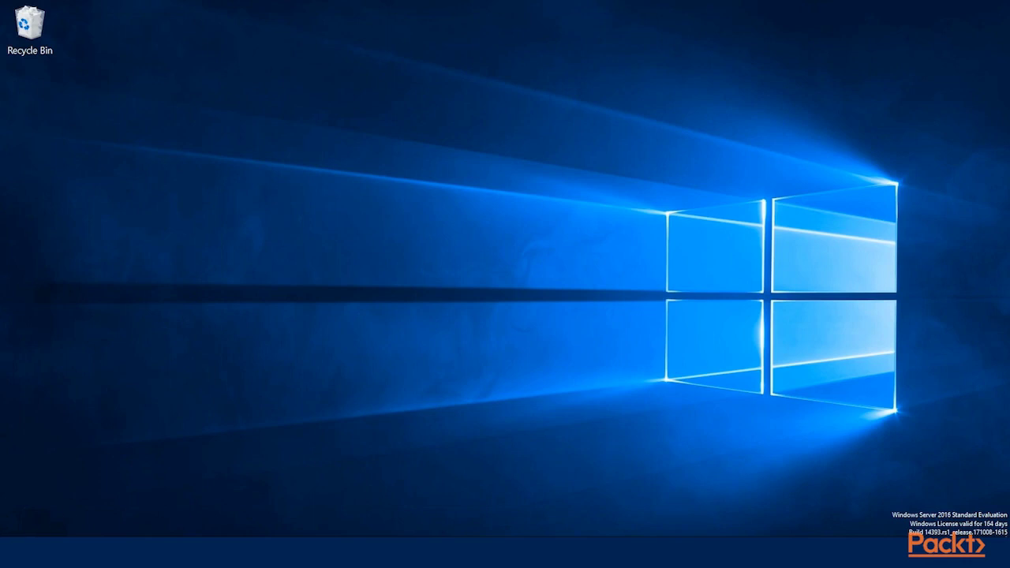
# Step: Launch Local Security Policy from a Start search for 'local'
pyautogui.press('super')
pyautogui.write('lo')
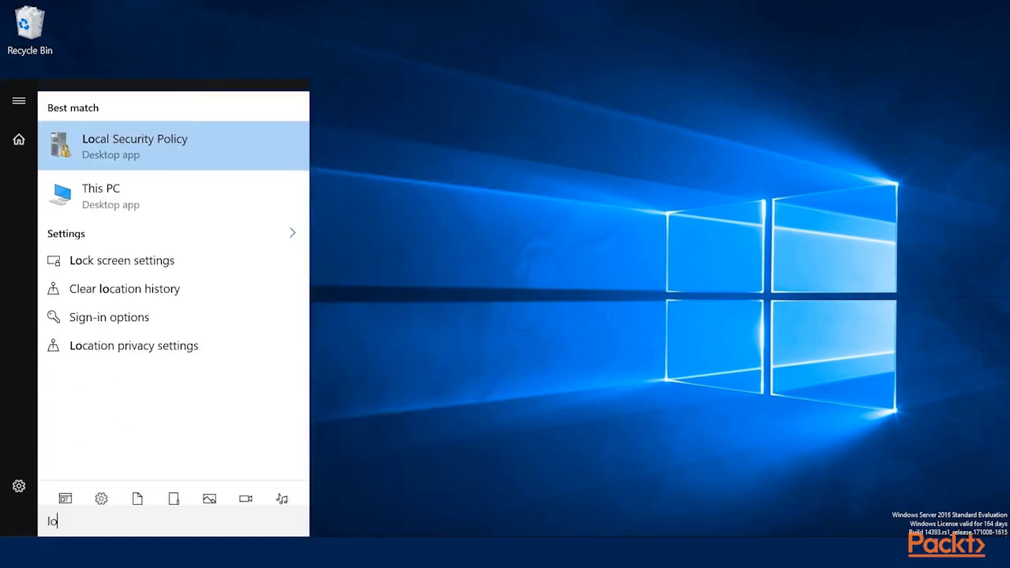
pyautogui.write('cal')
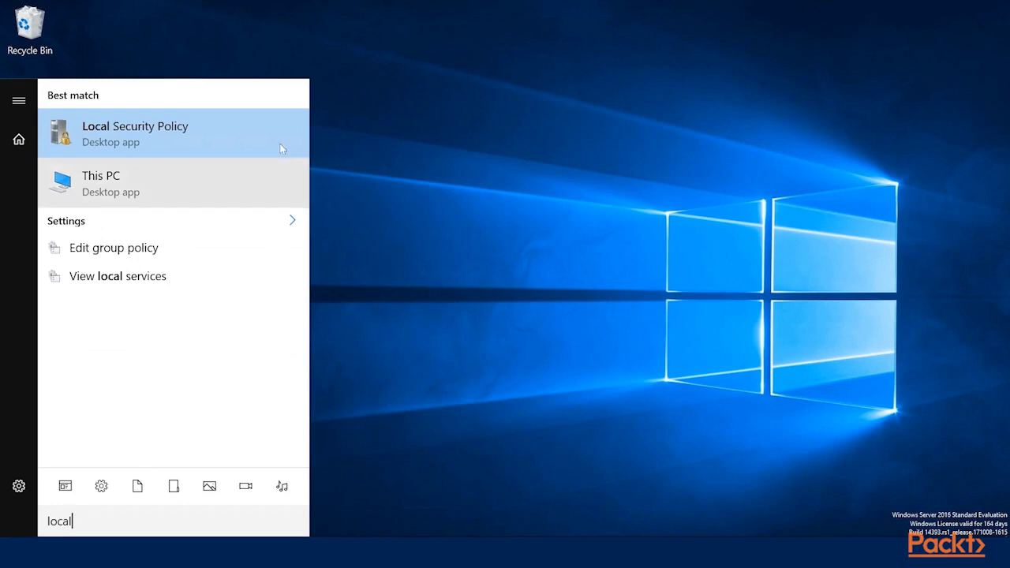
pyautogui.click(181, 132)
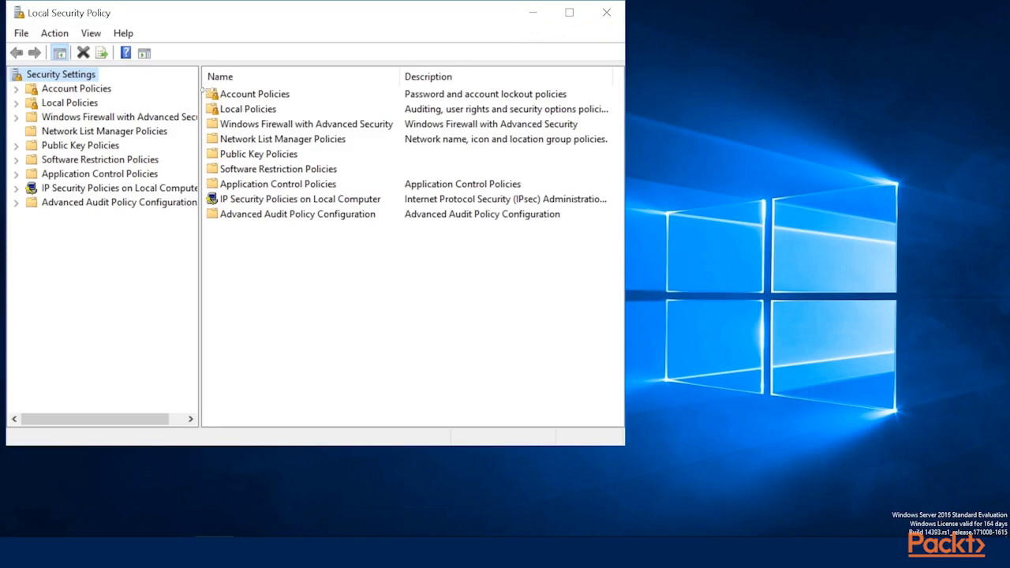
# Step: Widen the tree pane and expand Account Policies to show Password and Account Lockout Policy
pyautogui.moveTo(202, 89); pyautogui.dragTo(236, 91)
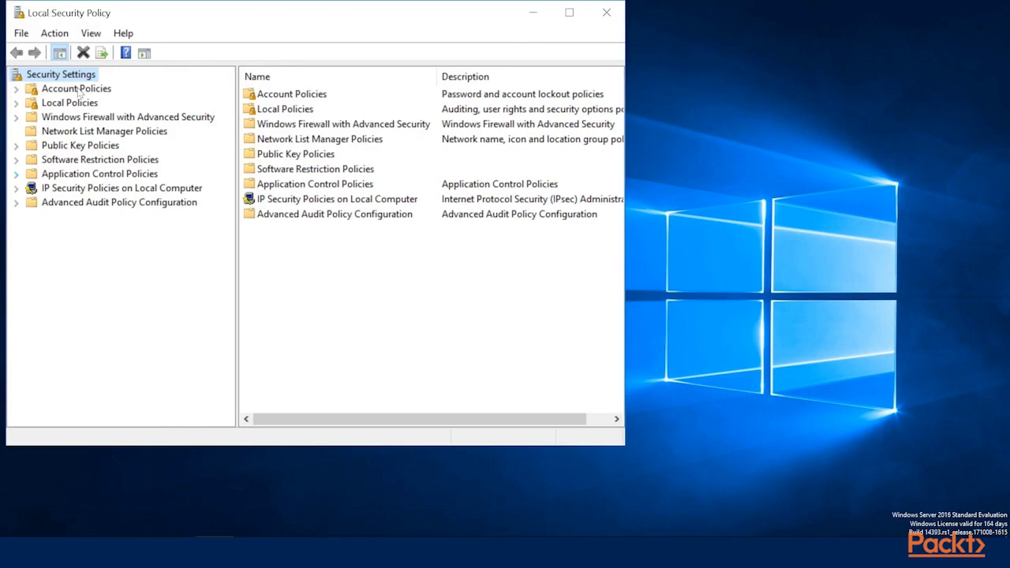
pyautogui.click(24, 90)
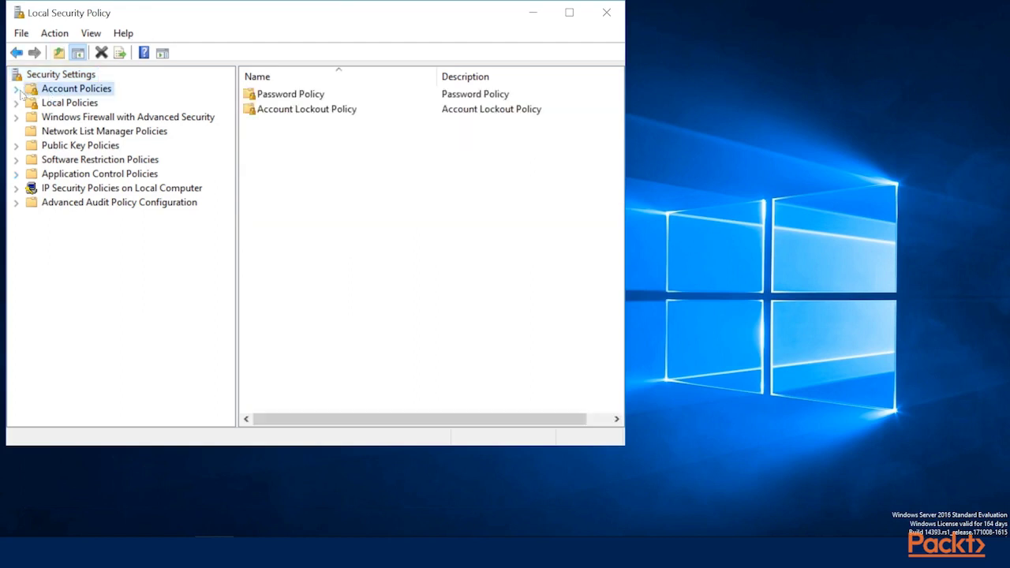
pyautogui.click(17, 89)
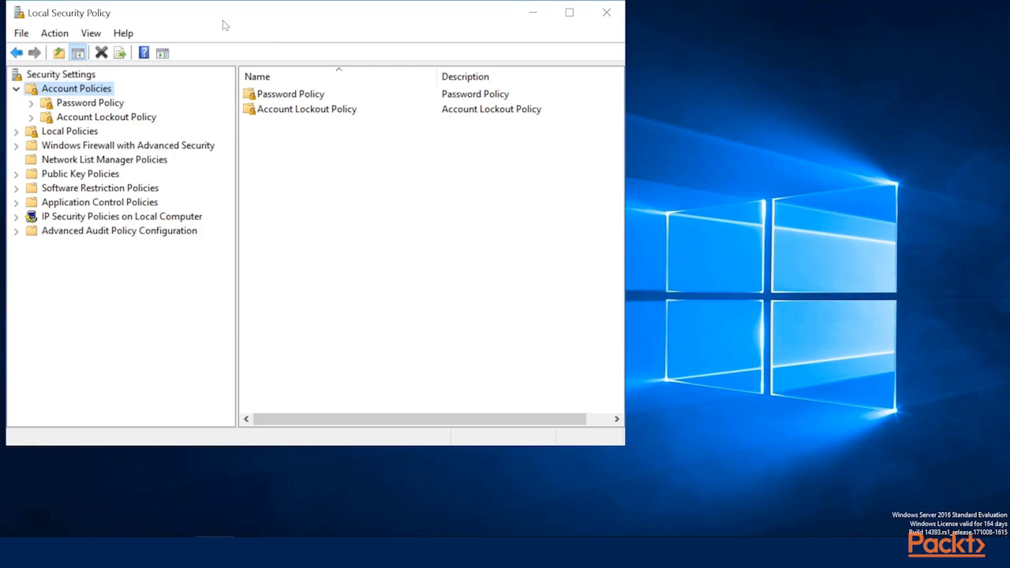
# Step: Show the Password Policy settings in a maximized window, reviewing password history and maximum age
pyautogui.click(96, 104)
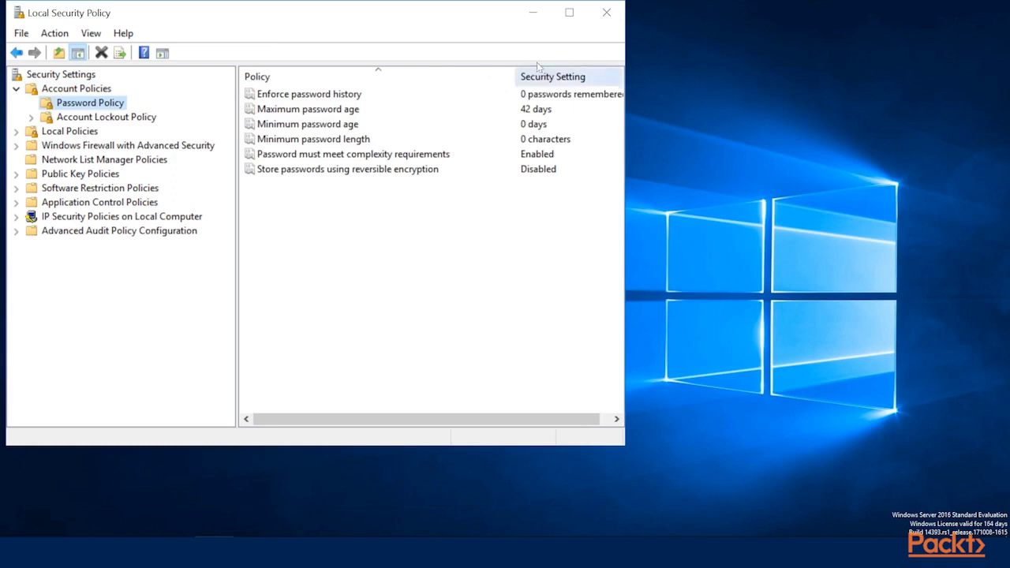
pyautogui.click(569, 12)
pyautogui.click(284, 90)
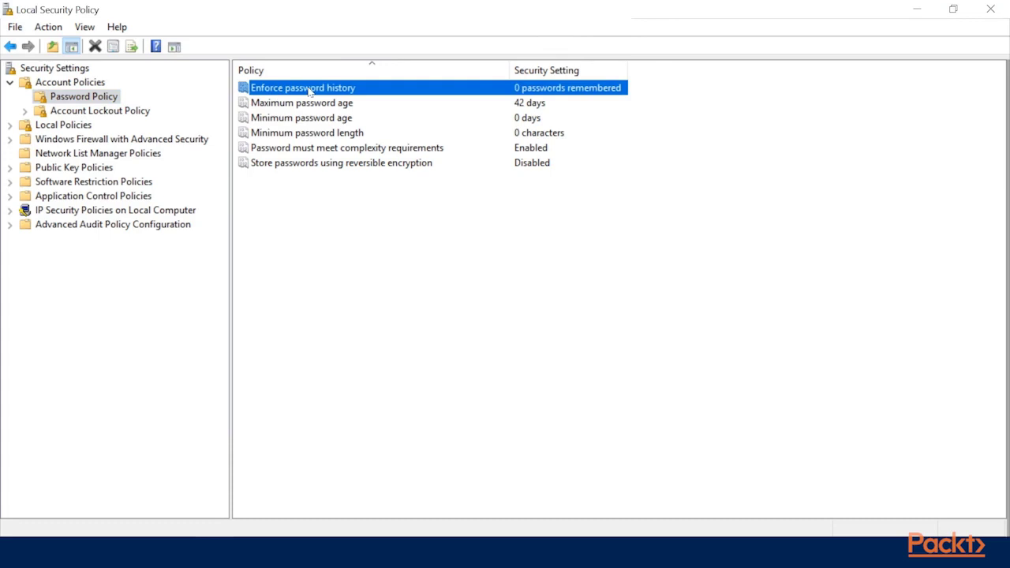
pyautogui.click(336, 106)
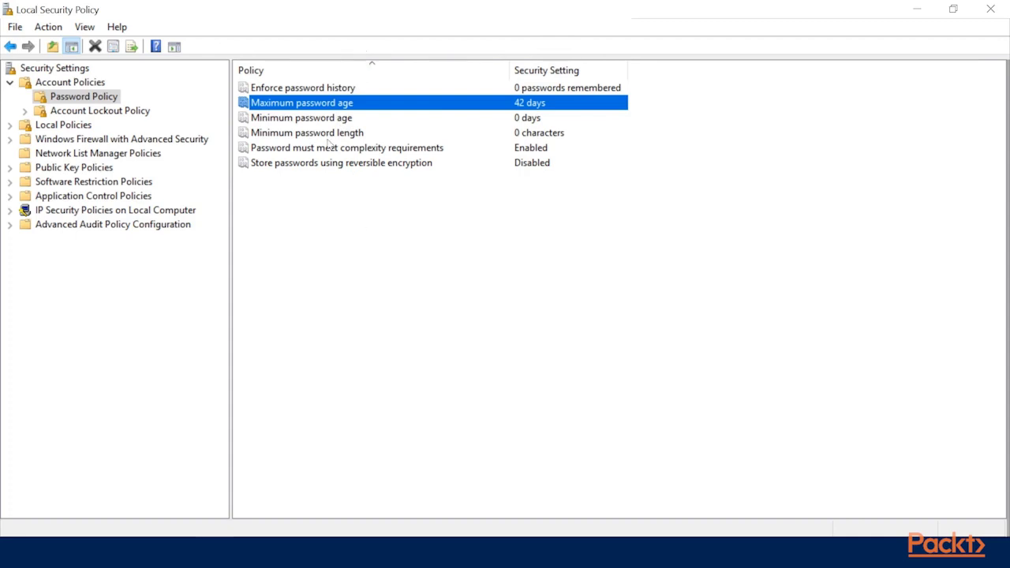
pyautogui.rightClick(293, 106)
pyautogui.doubleClick(271, 104)
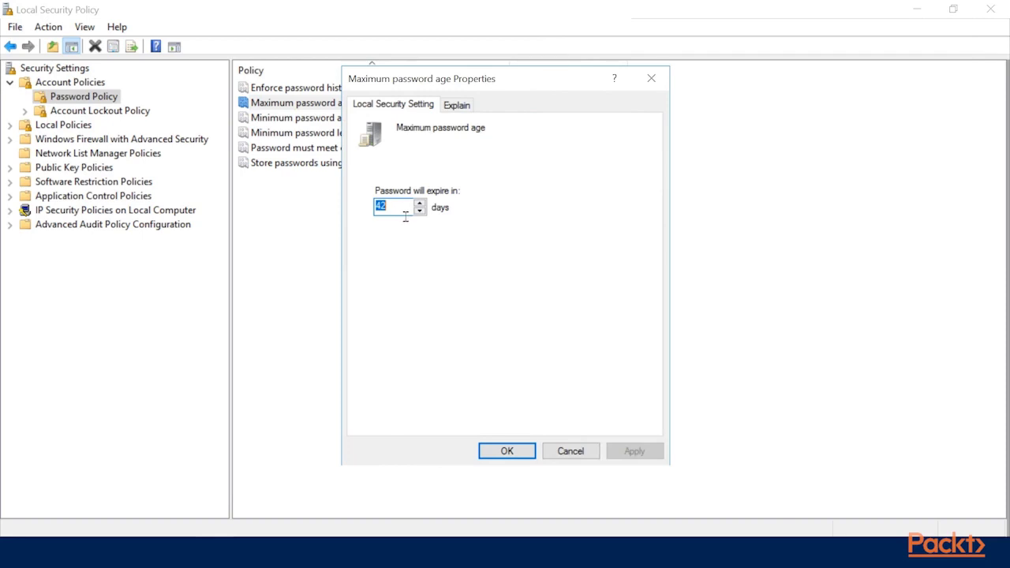
pyautogui.click(457, 105)
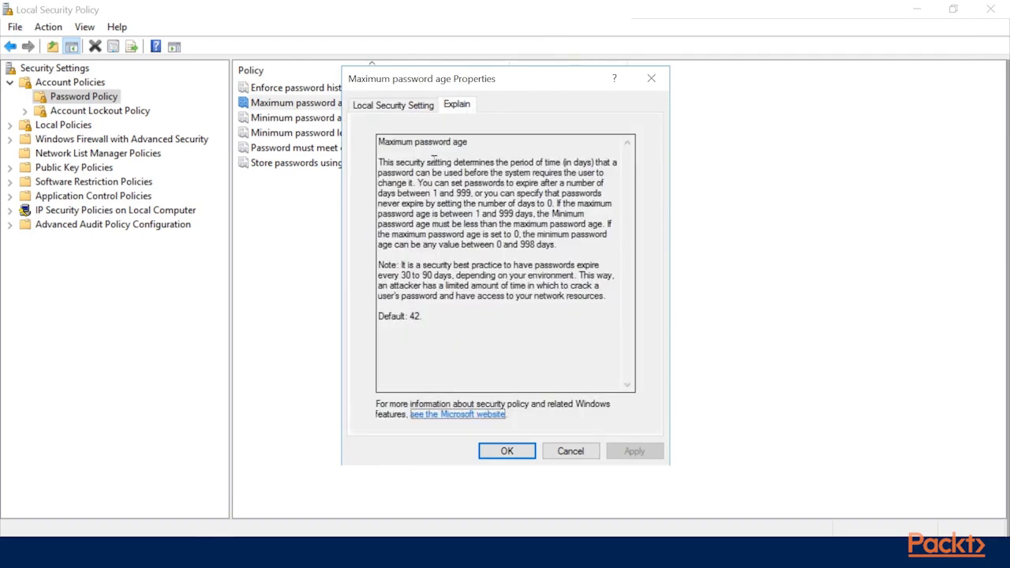
pyautogui.moveTo(436, 162); pyautogui.dragTo(575, 320)
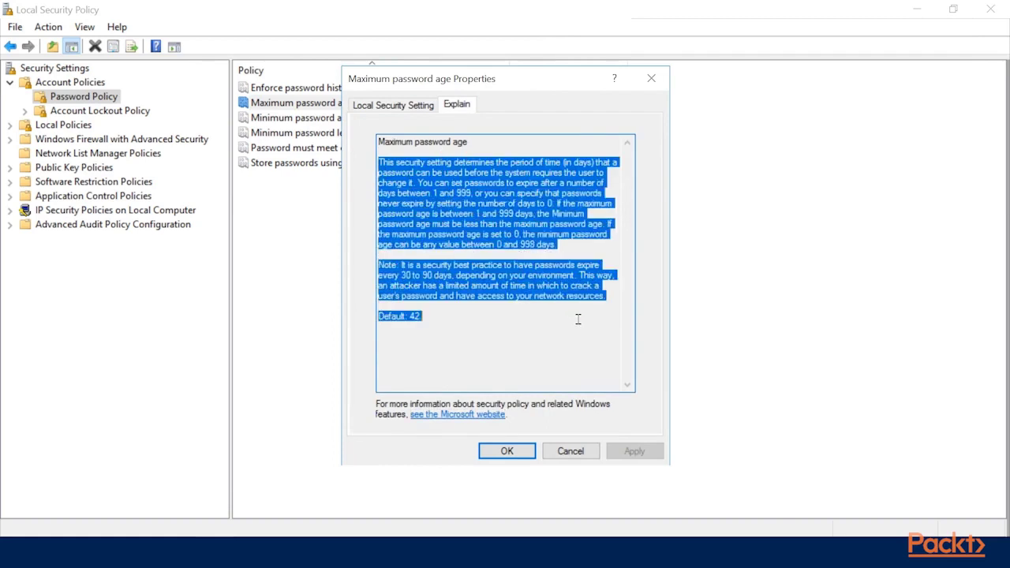
pyautogui.click(575, 320)
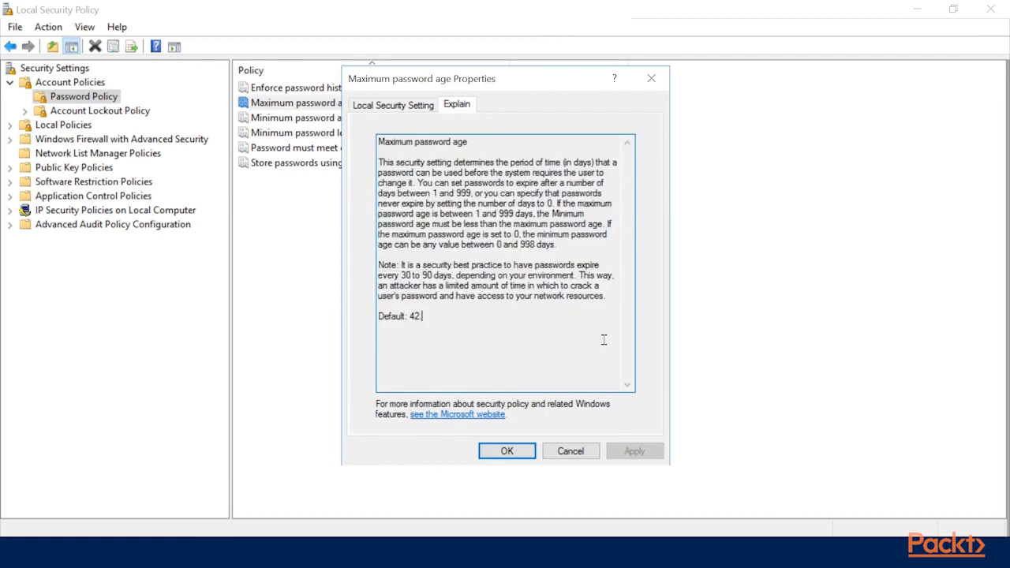
pyautogui.click(561, 452)
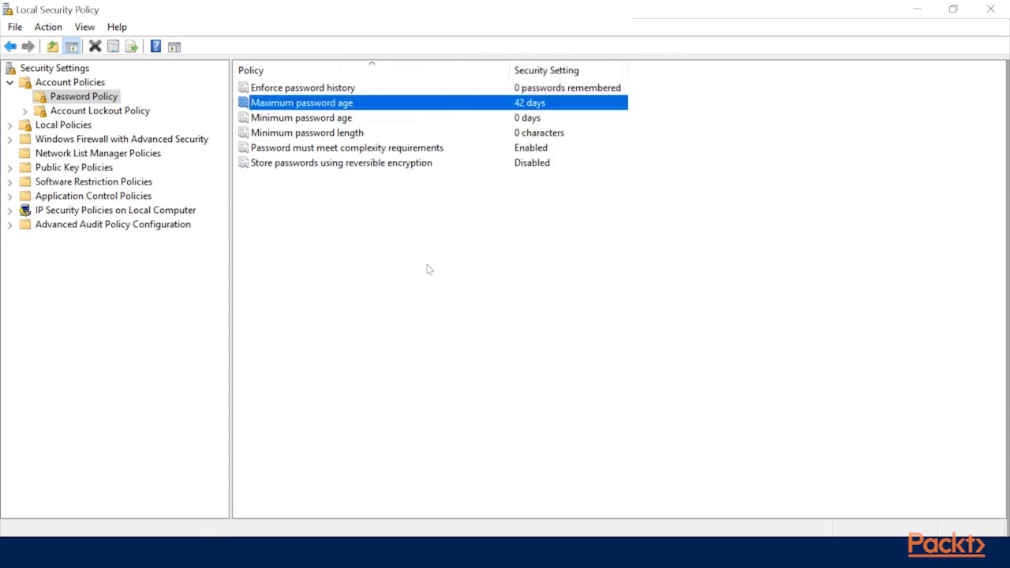
# Step: Set Minimum password length to 10 characters and apply it
pyautogui.doubleClick(319, 134)
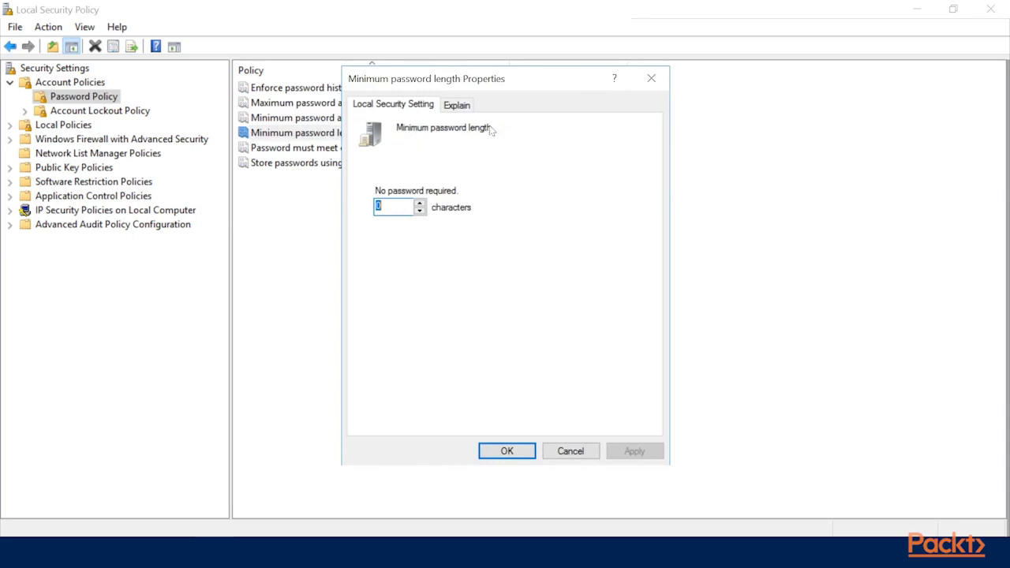
pyautogui.write('10')
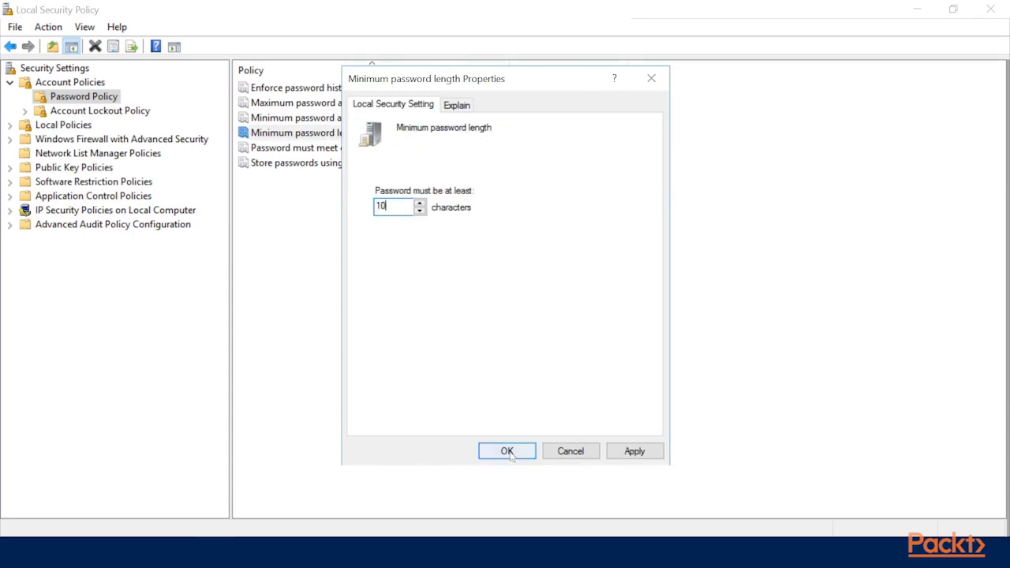
pyautogui.click(614, 451)
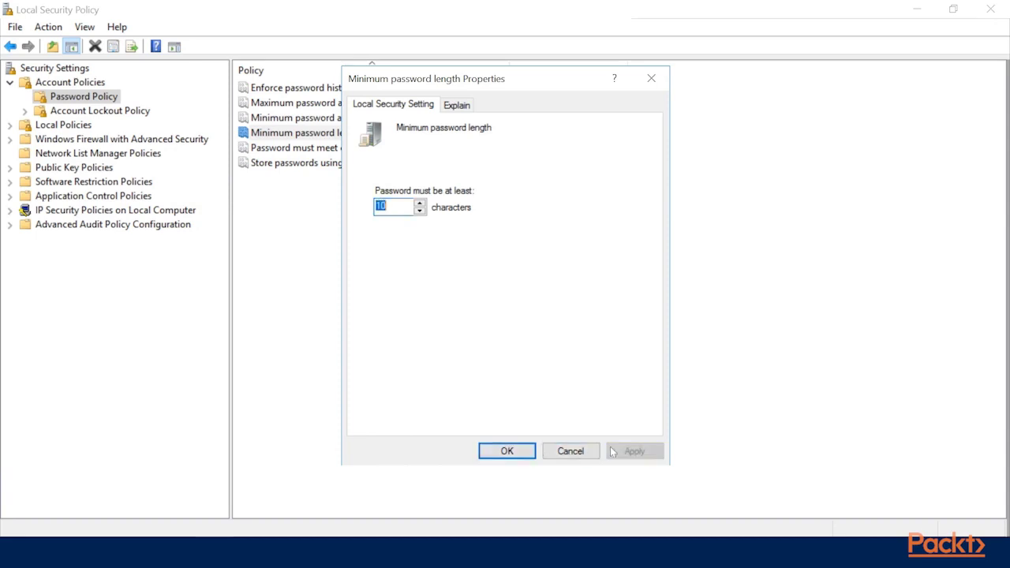
pyautogui.click(505, 454)
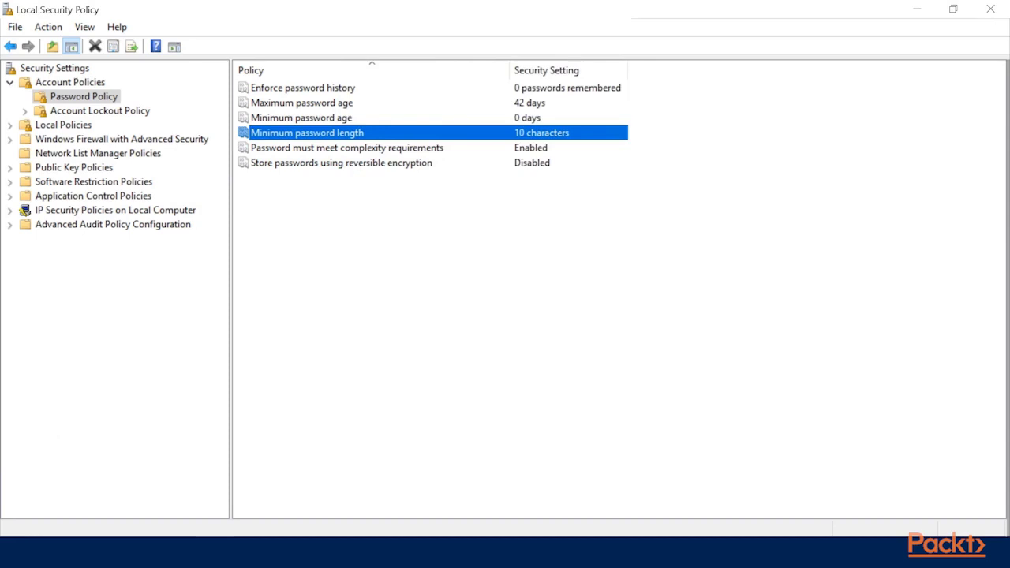
# Step: Open Computer Management and list the accounts under Local Users and Groups > Users
pyautogui.rightClick(16, 552)
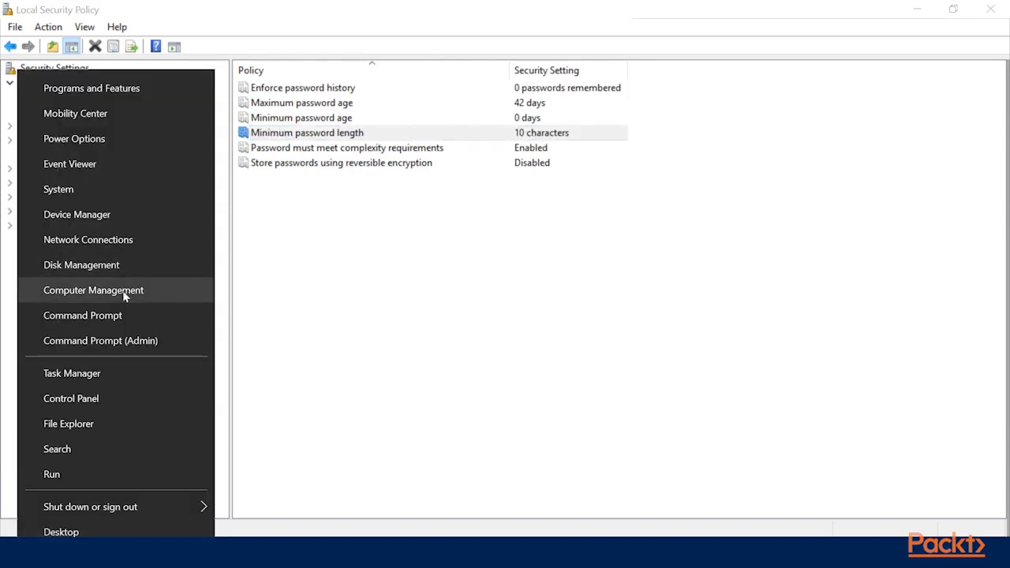
pyautogui.click(124, 291)
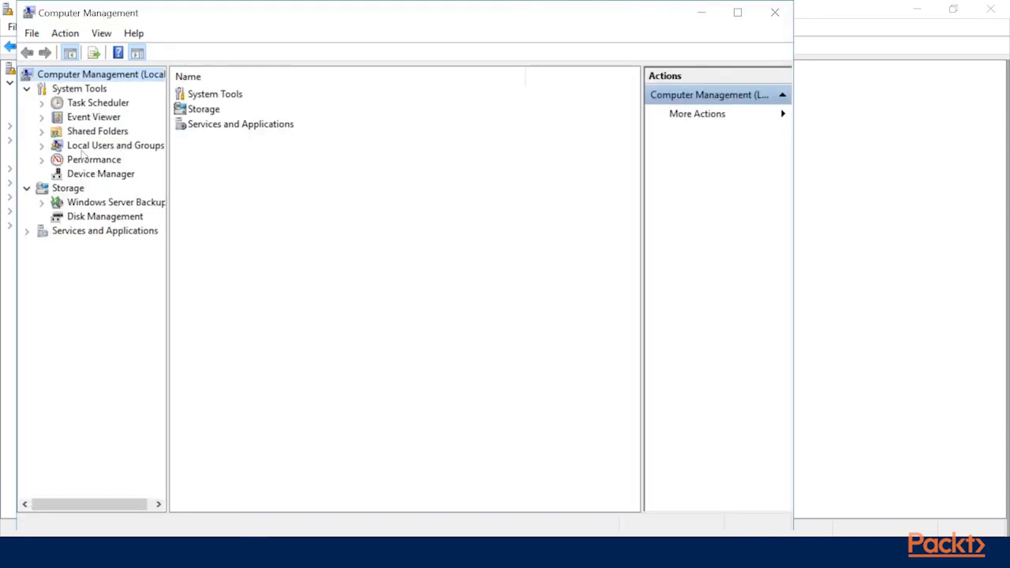
pyautogui.doubleClick(83, 148)
pyautogui.click(93, 161)
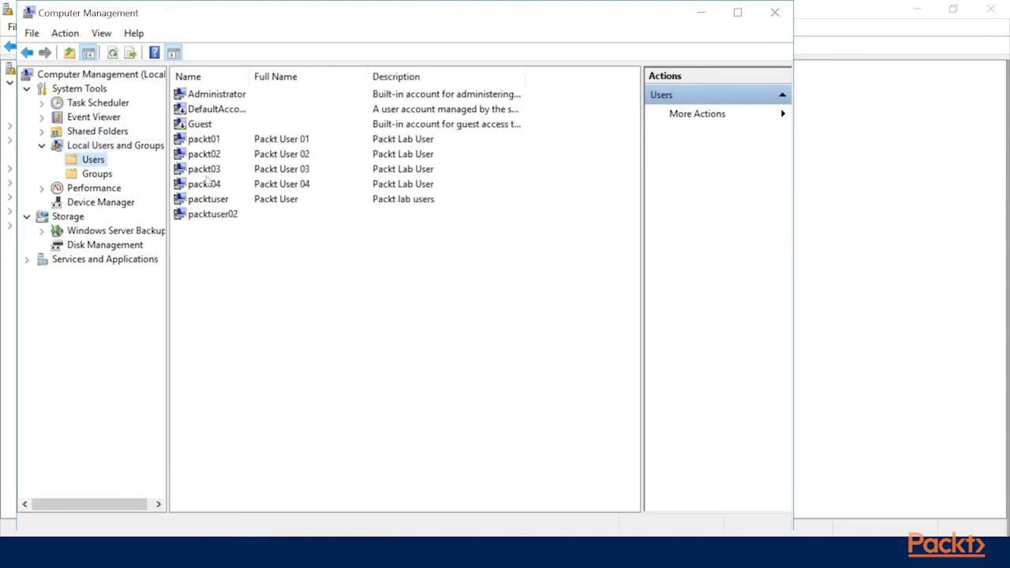
# Step: Try setting a short password for the lab user and dismiss the policy rejection error
pyautogui.rightClick(210, 186)
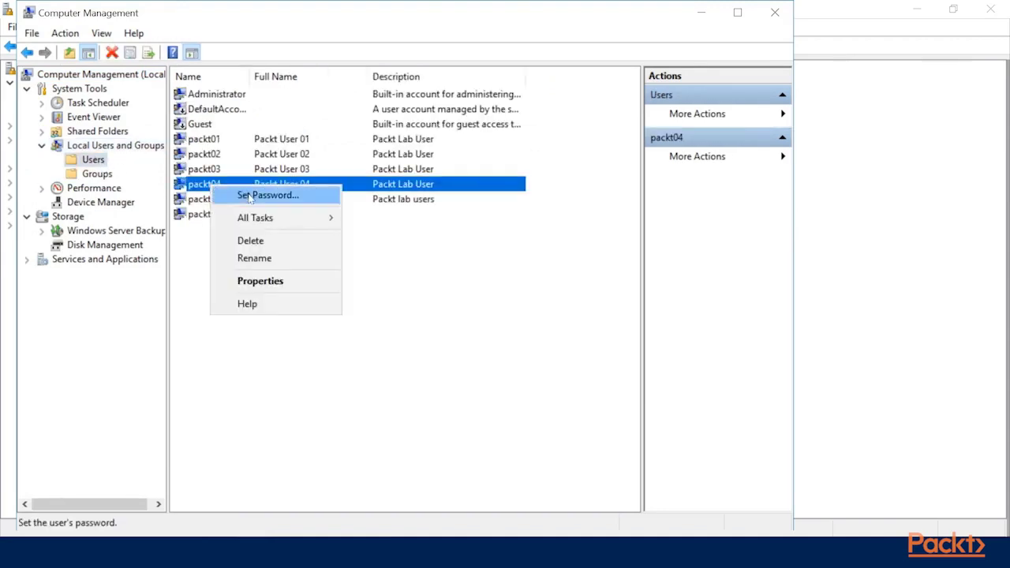
pyautogui.click(248, 195)
pyautogui.click(347, 356)
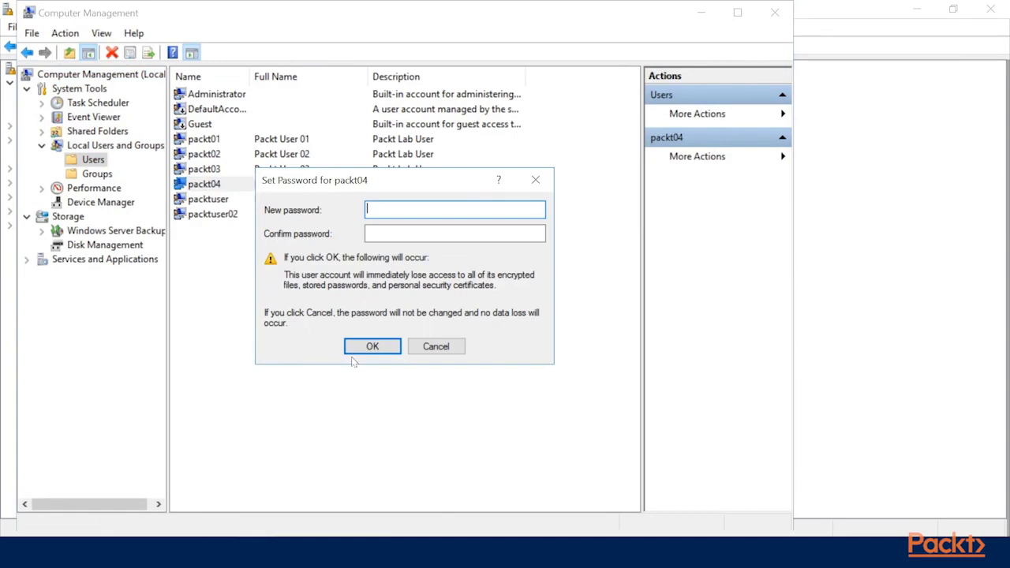
pyautogui.write('**********')
pyautogui.press('Tab')
pyautogui.write('**********')
pyautogui.click(372, 347)
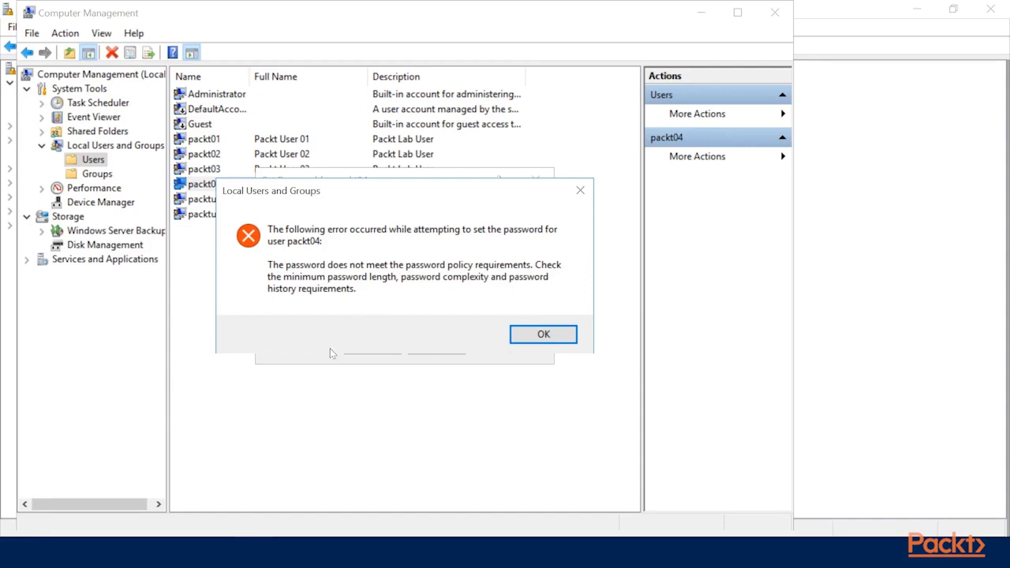
pyautogui.click(555, 334)
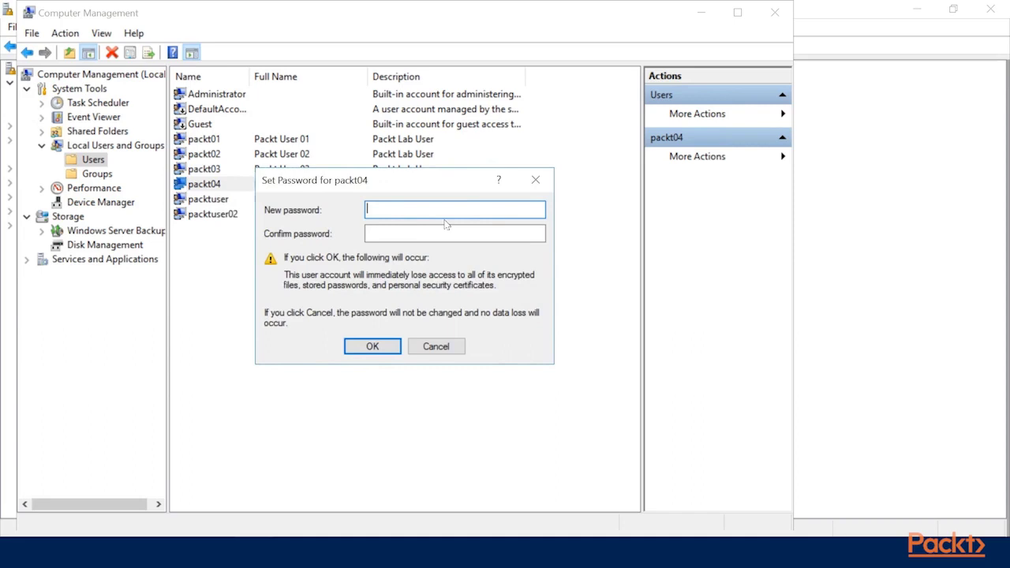
# Step: Enter an 11-character password in both fields and acknowledge that it was set
pyautogui.write('Pa$$w0rd123')
pyautogui.press('Tab')
pyautogui.write('Pa$$w0rd123')
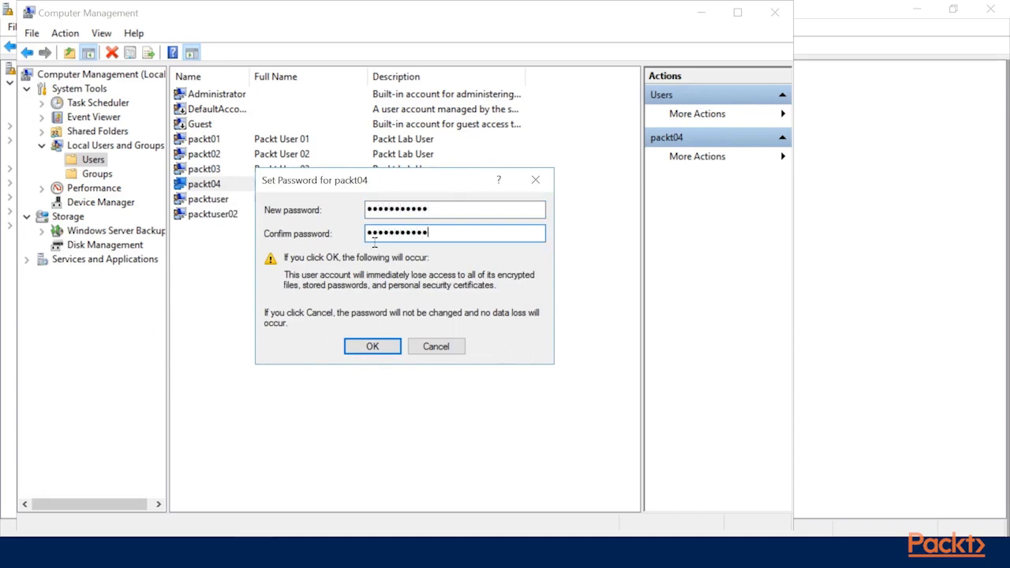
pyautogui.click(369, 345)
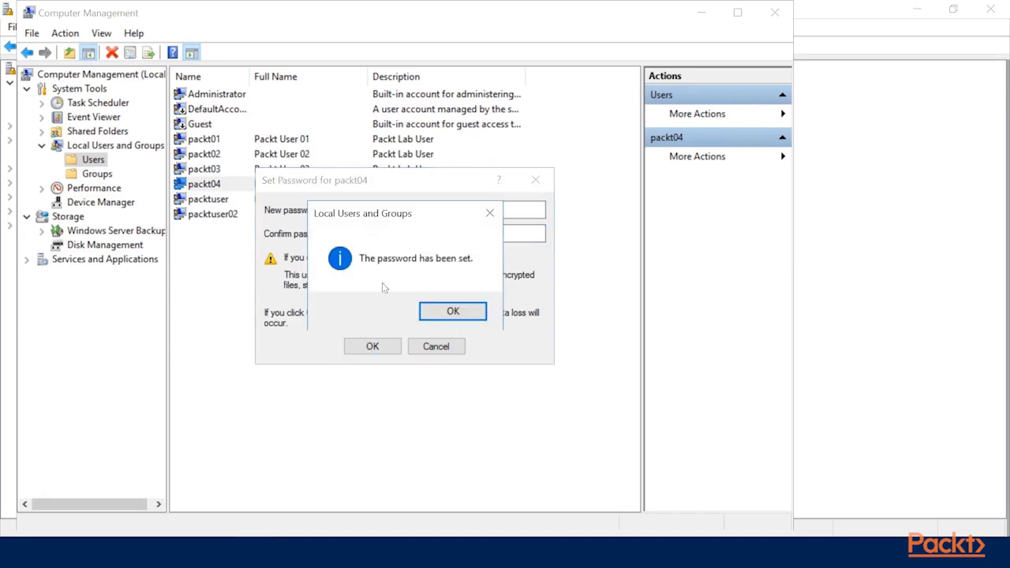
pyautogui.click(452, 312)
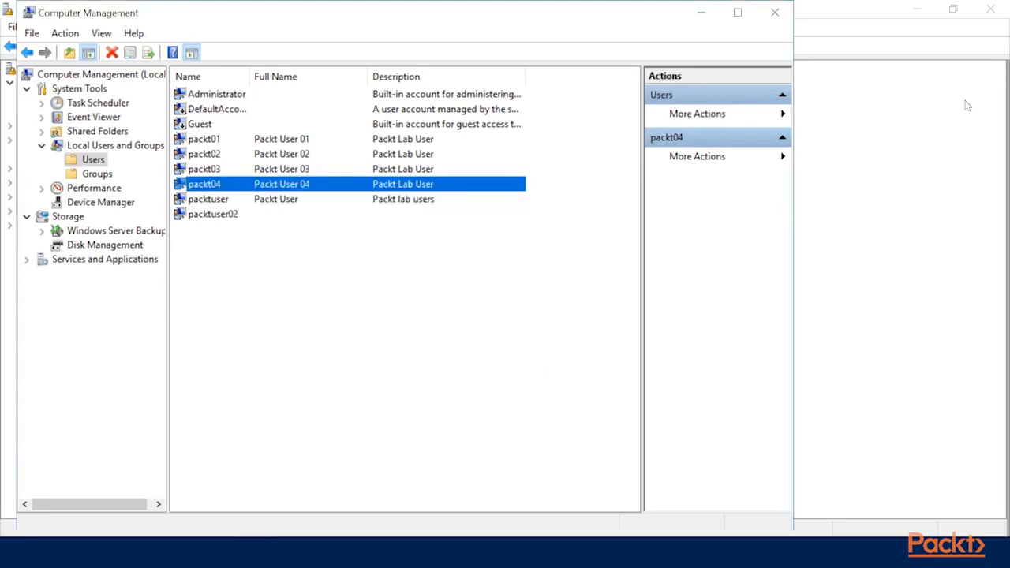
# Step: Close Computer Management and export Security Settings as a template named 'policy' on the Desktop
pyautogui.click(776, 14)
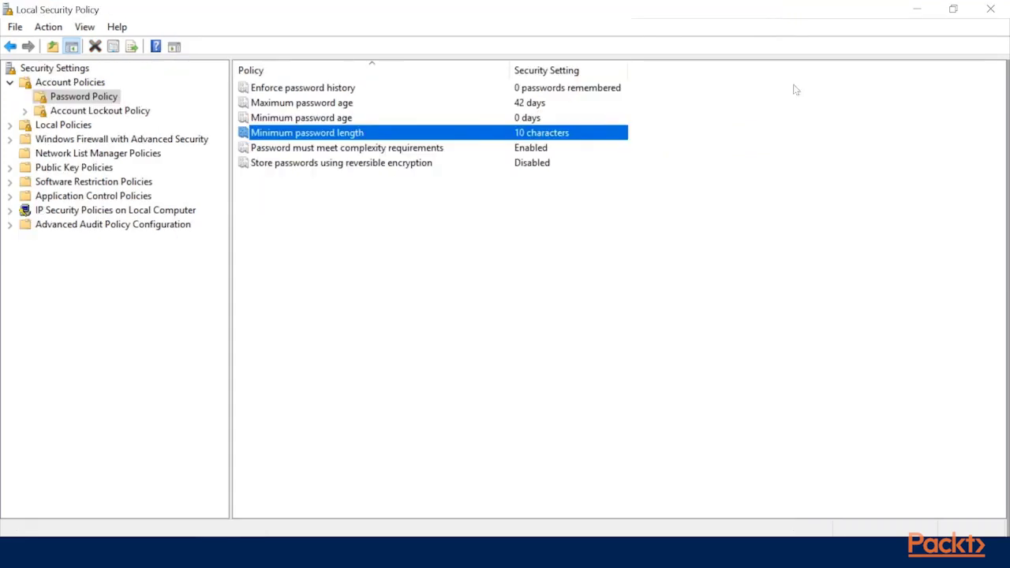
pyautogui.click(64, 67)
pyautogui.click(10, 82)
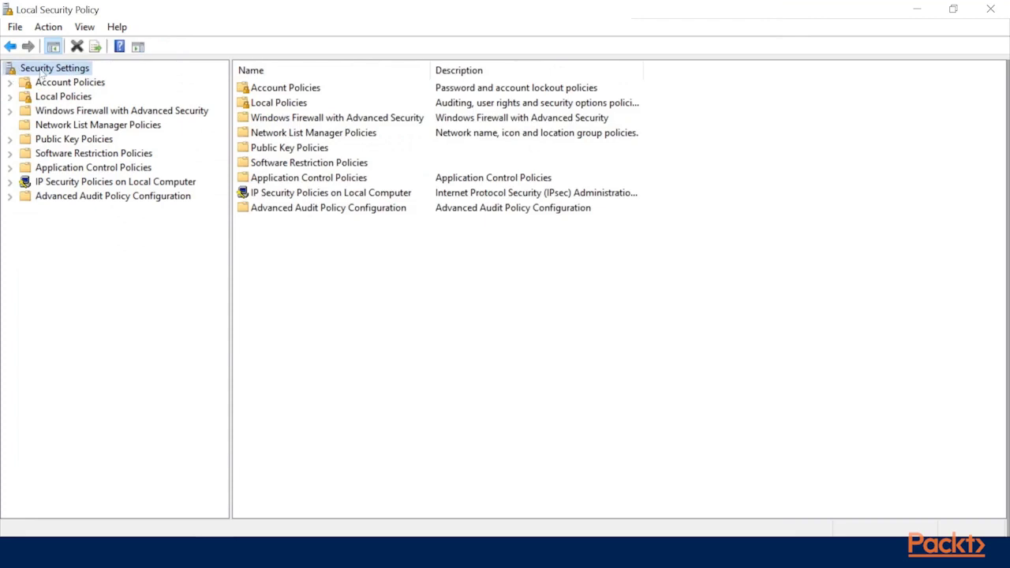
pyautogui.click(49, 28)
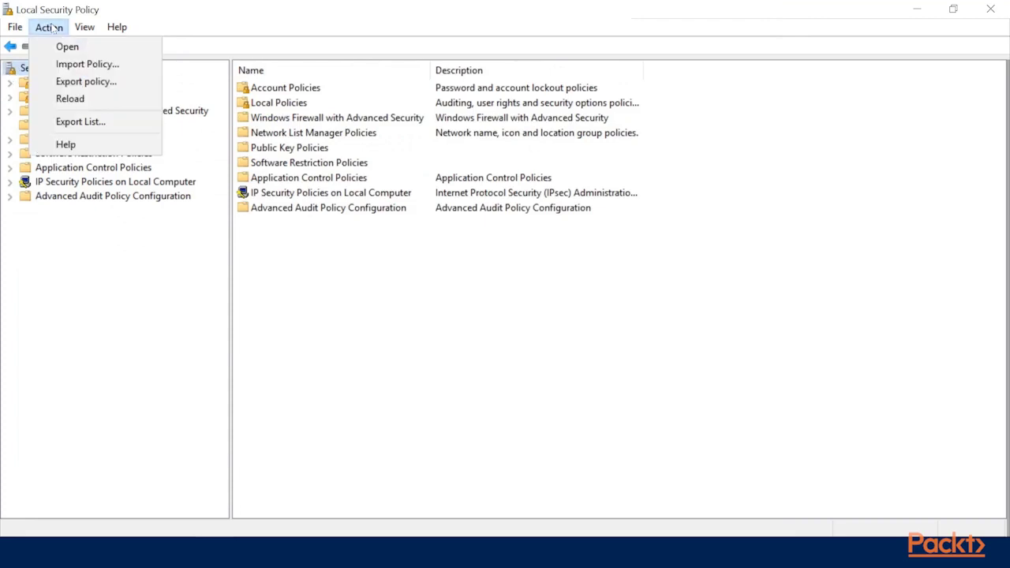
pyautogui.click(52, 27)
pyautogui.click(42, 28)
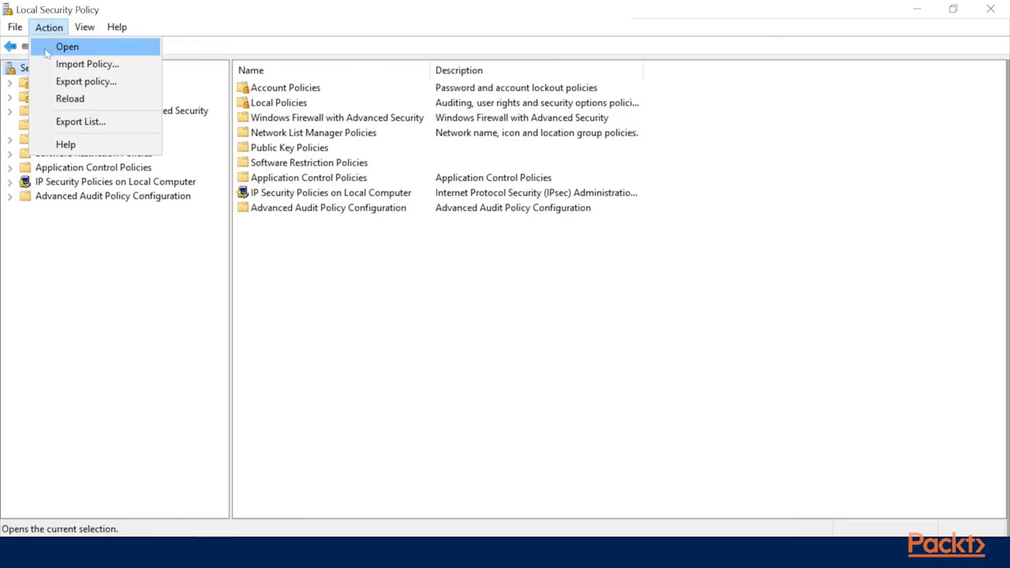
pyautogui.click(100, 85)
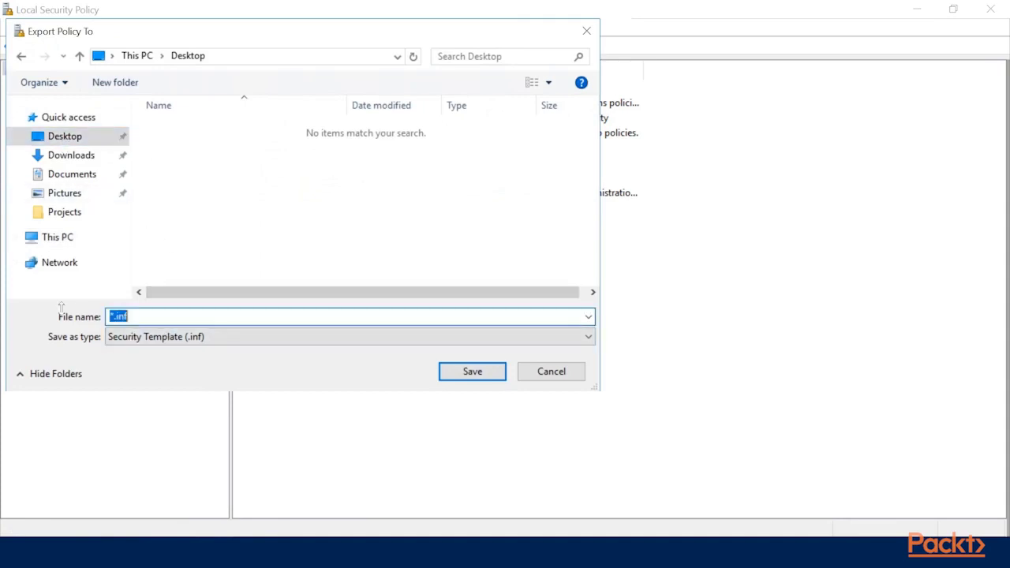
pyautogui.write('policy')
pyautogui.click(465, 369)
pyautogui.click(916, 9)
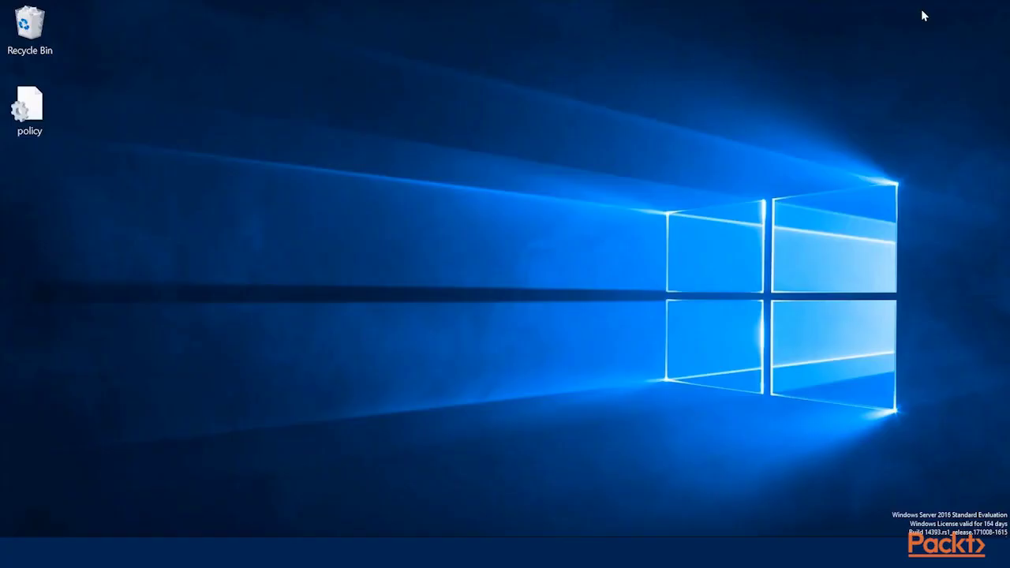
pyautogui.rightClick(35, 108)
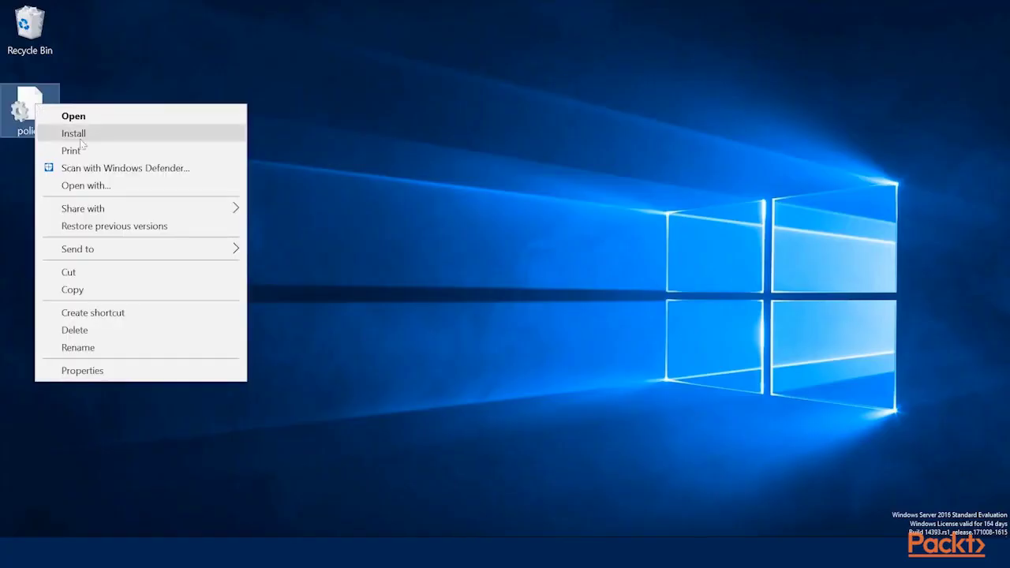
pyautogui.click(82, 188)
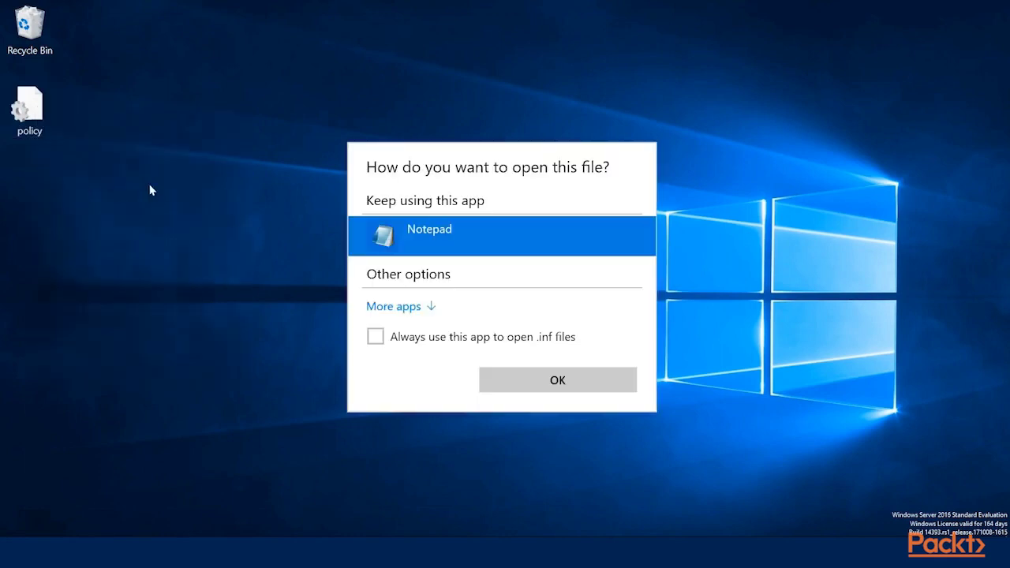
pyautogui.click(557, 379)
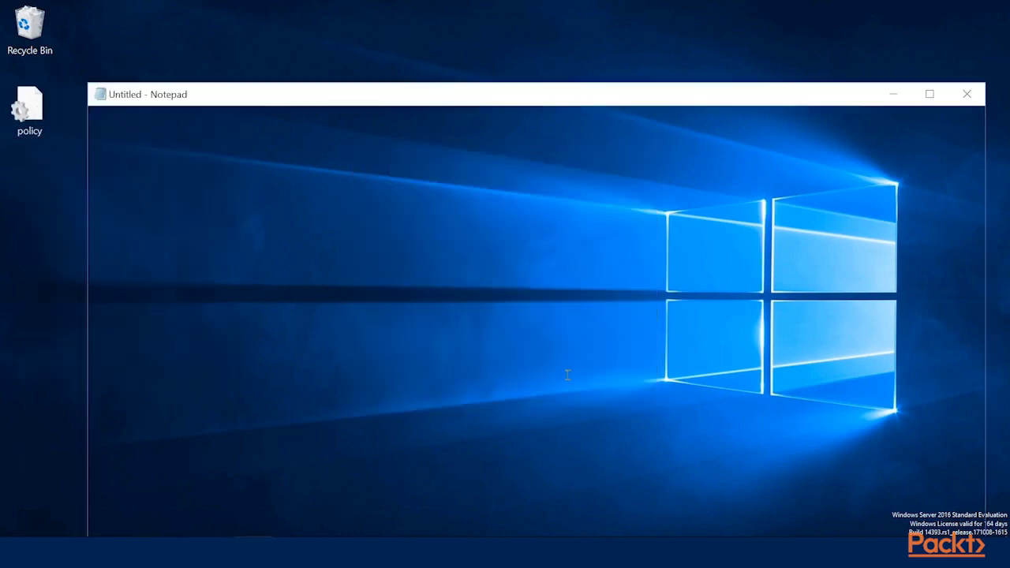
pyautogui.doubleClick(362, 98)
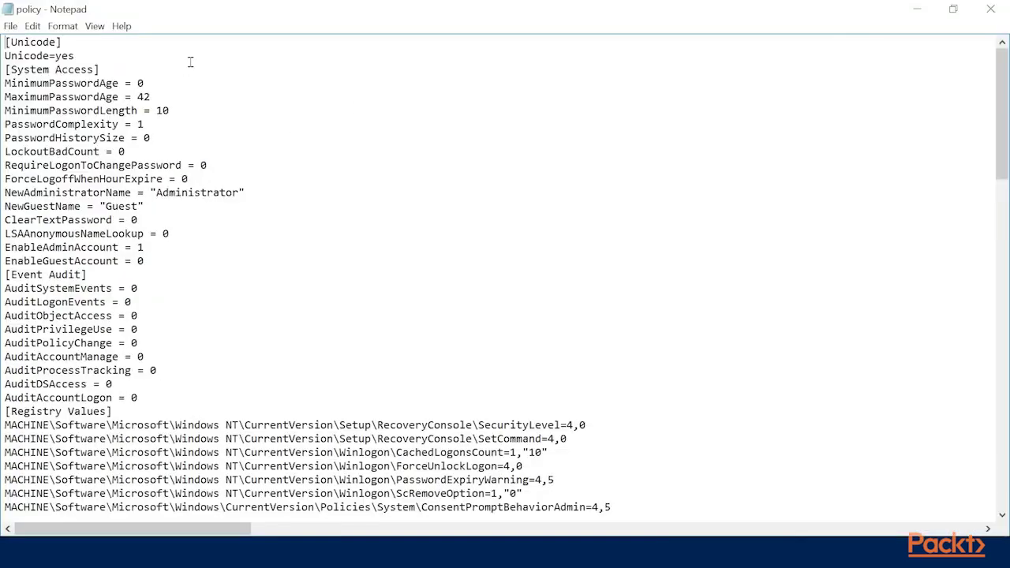
pyautogui.scroll(-8, 190, 62)
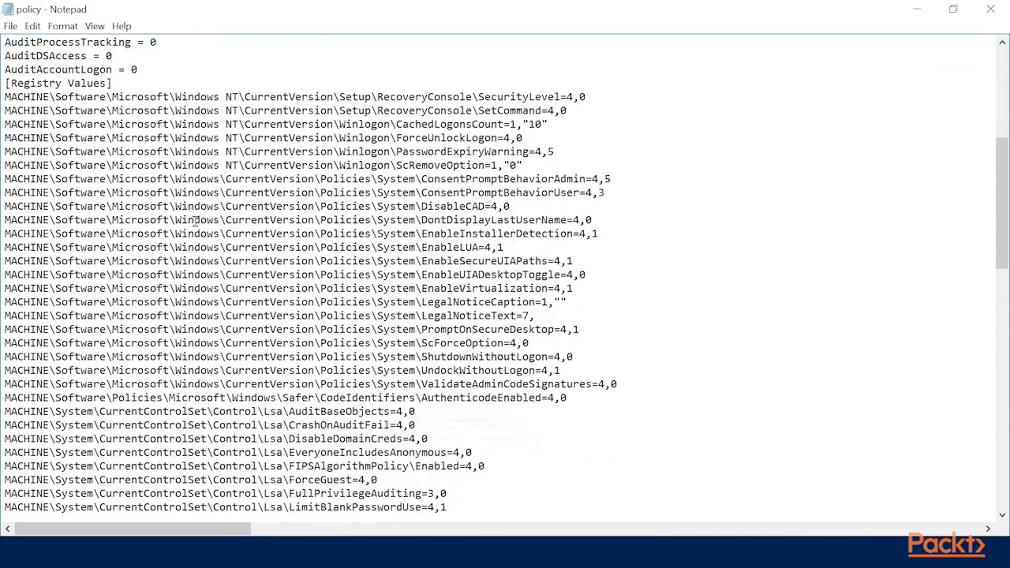
pyautogui.scroll(-20, 195, 220)
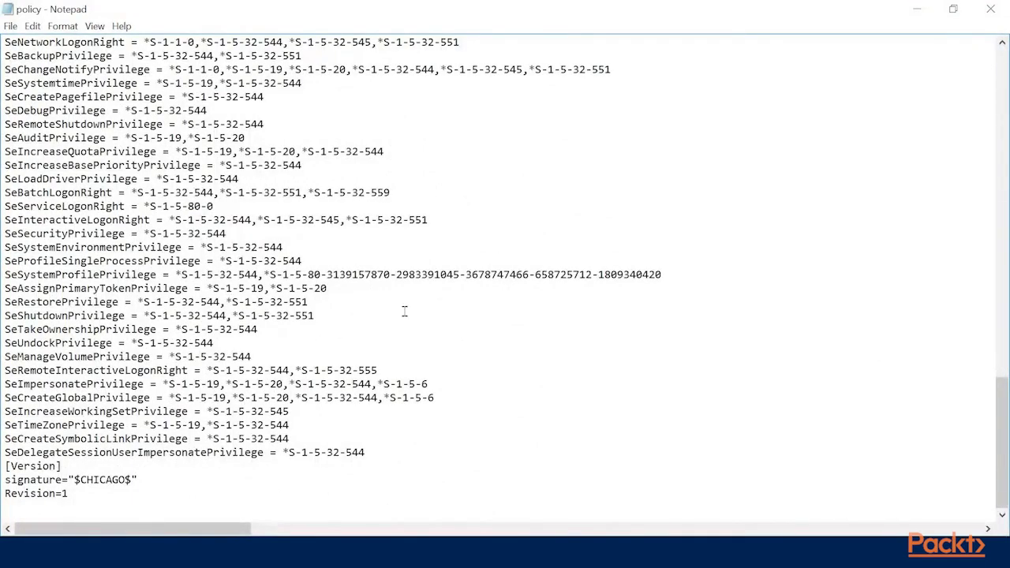
pyautogui.scroll(5, 404, 312)
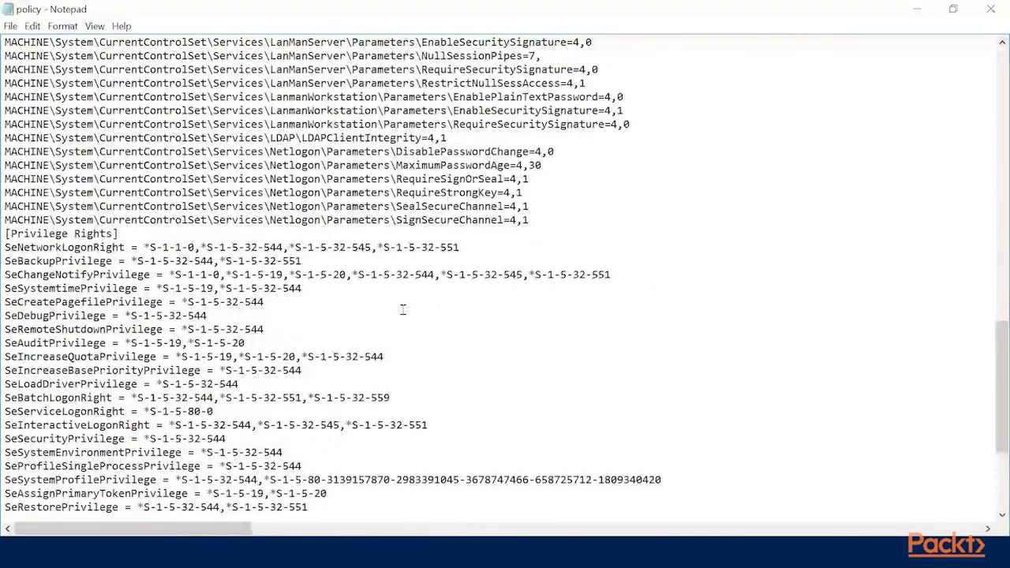
pyautogui.scroll(10, 402, 309)
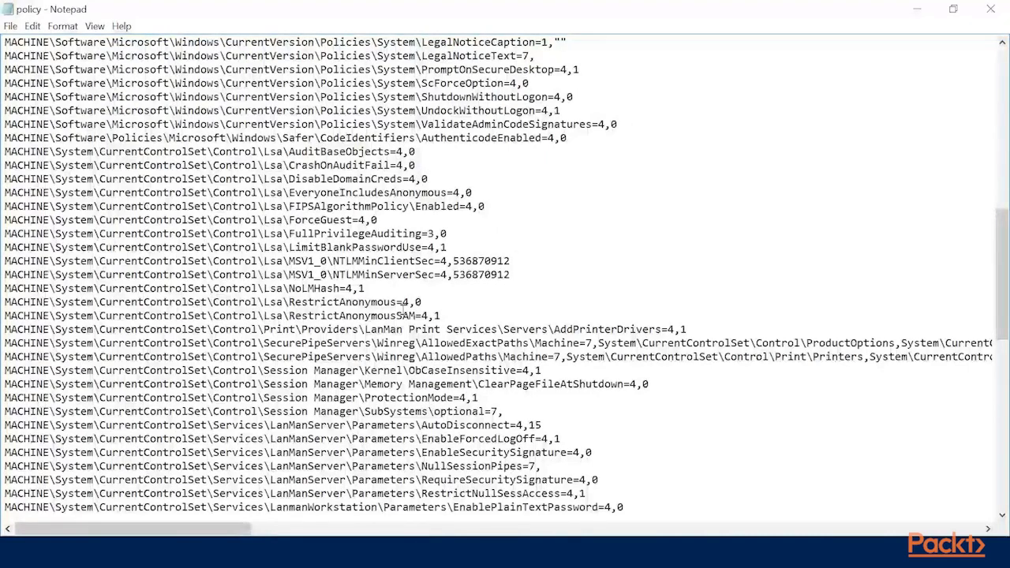
pyautogui.scroll(14, 403, 308)
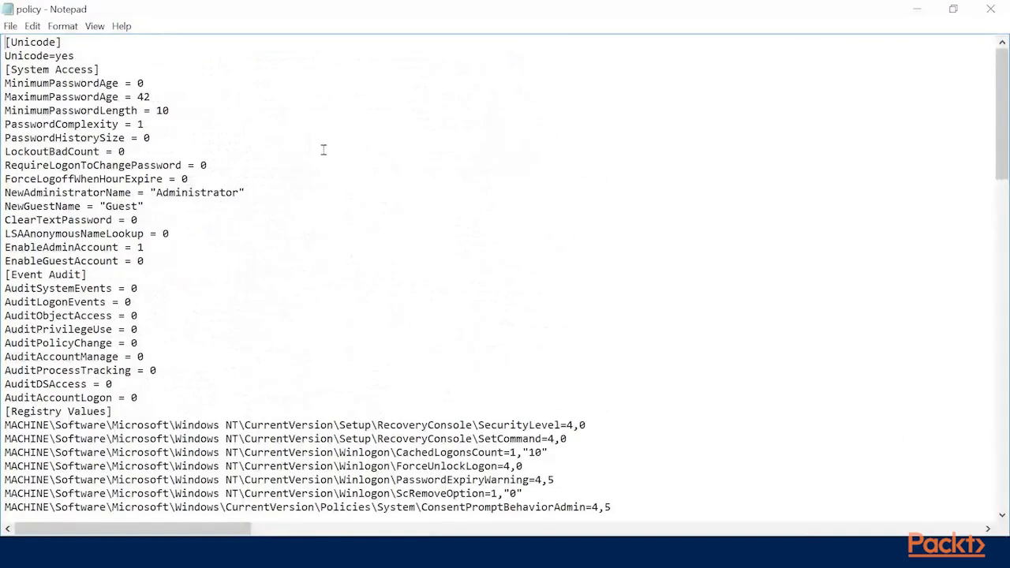
pyautogui.doubleClick(105, 116)
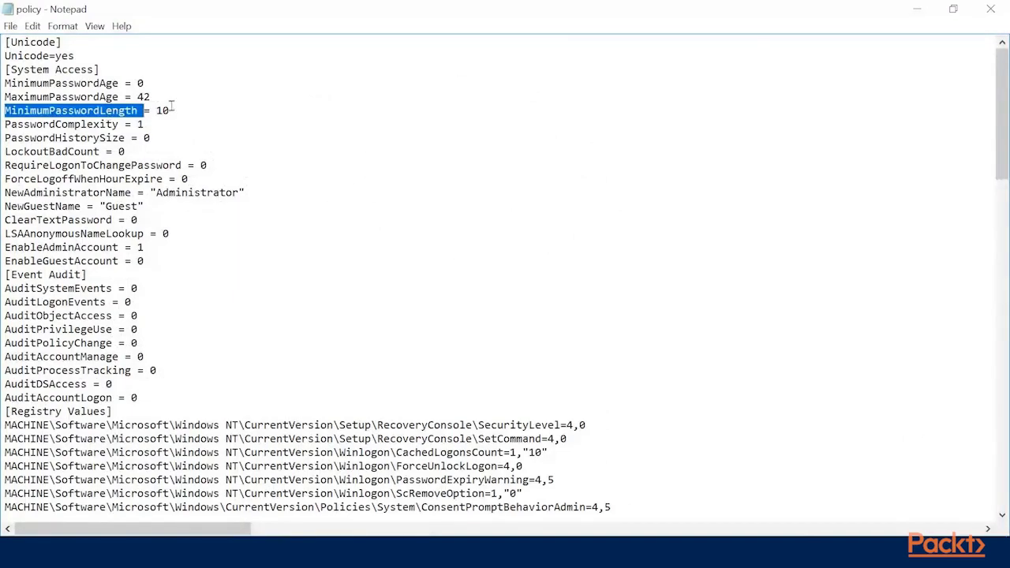
pyautogui.click(990, 9)
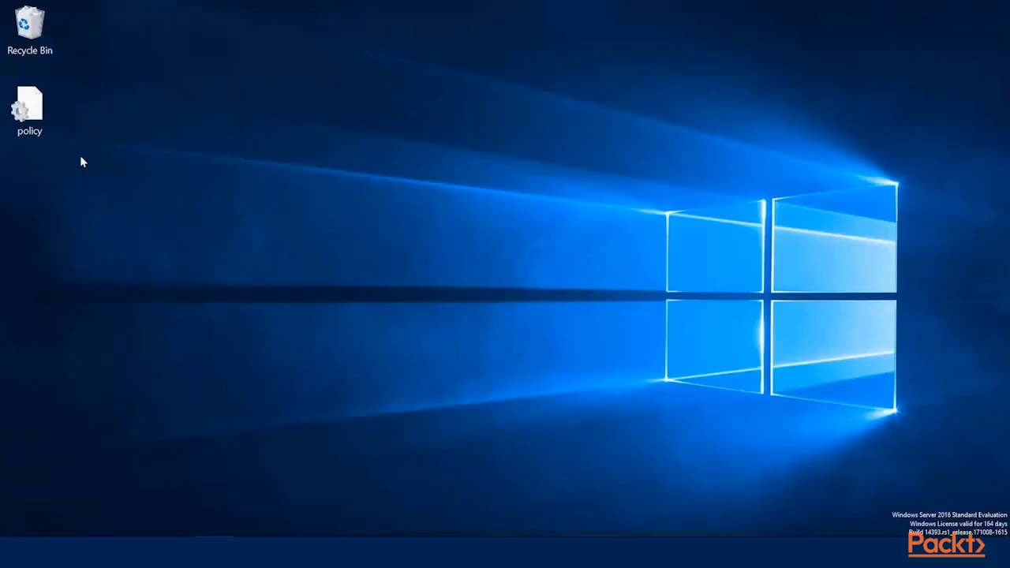
# Step: Copy the policy file onto the second server's desktop and search Start for 'loc'
pyautogui.rightClick(29, 108)
pyautogui.click(108, 298)
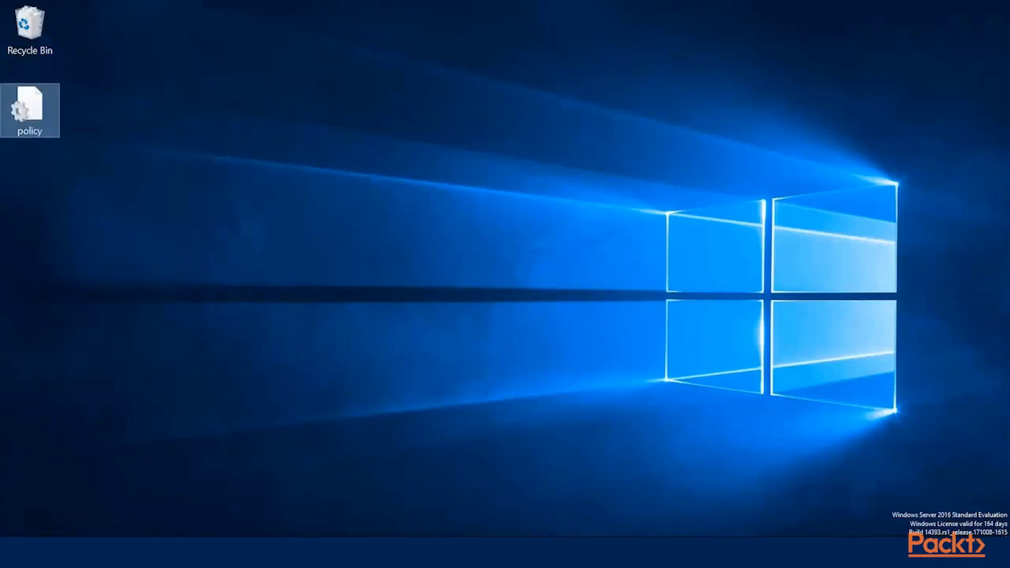
pyautogui.hotkey('alt', 'Tab')
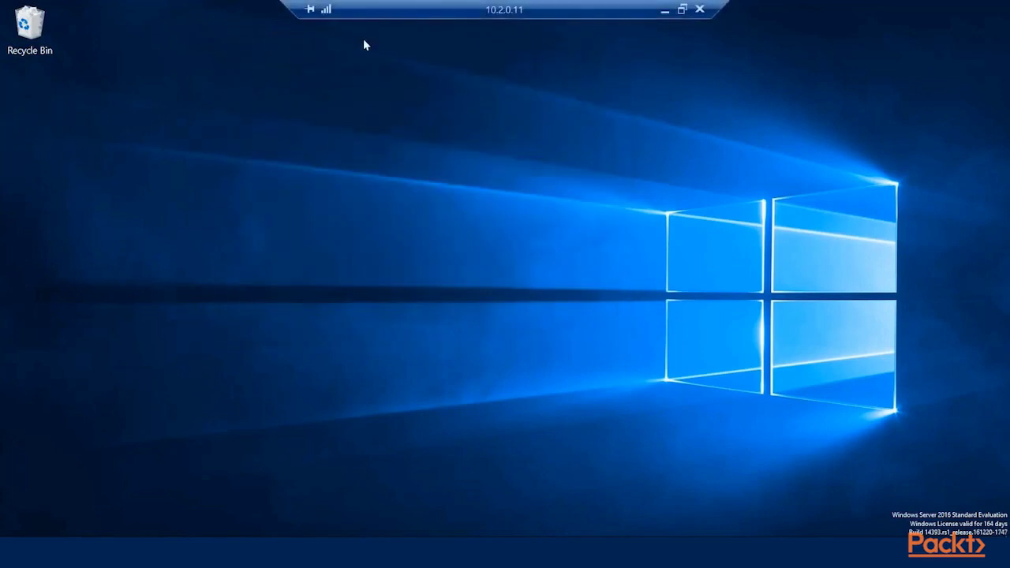
pyautogui.rightClick(35, 95)
pyautogui.click(72, 157)
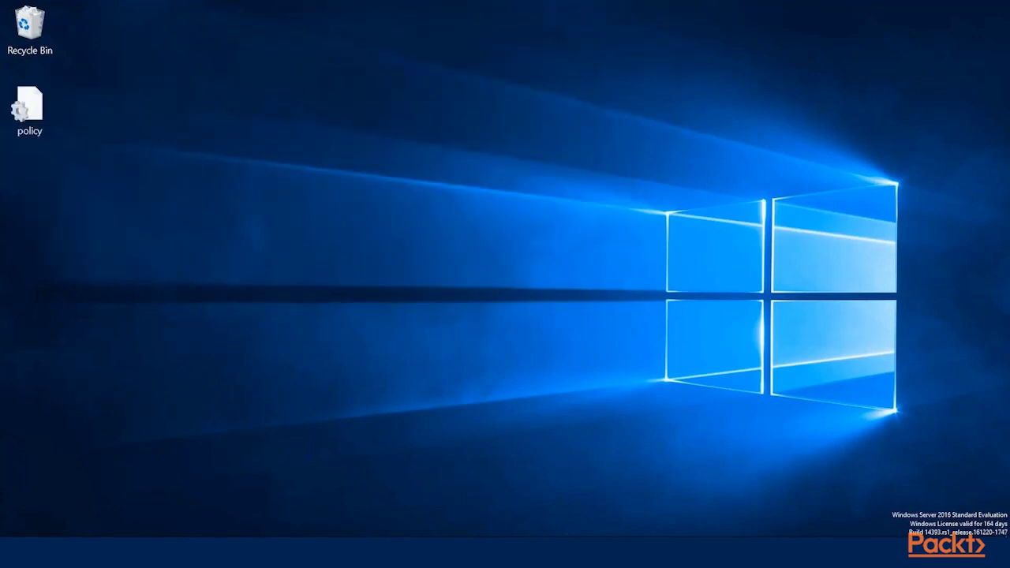
pyautogui.press('super')
pyautogui.write('loc')
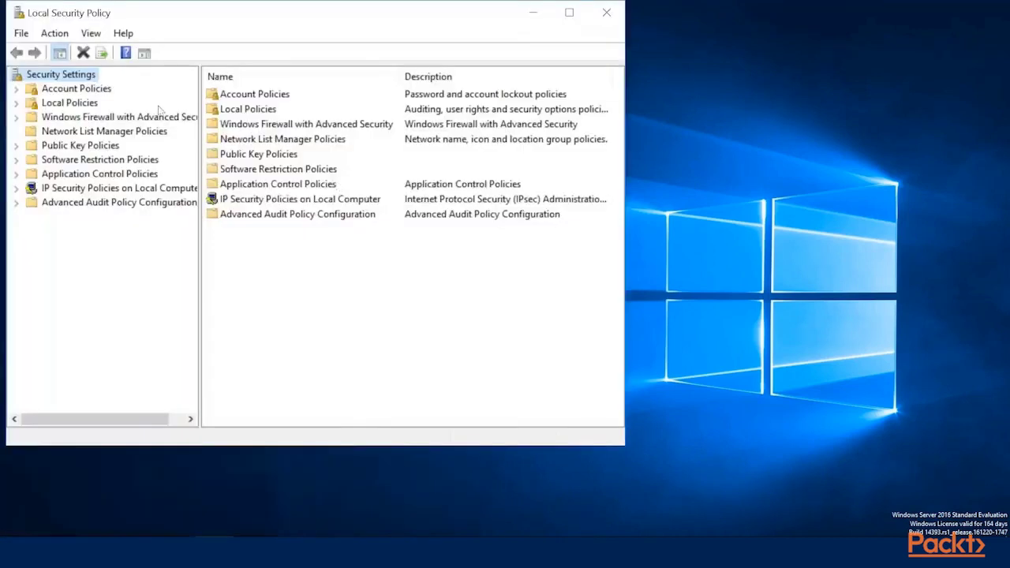
# Step: Check the second server's current minimum password length of 6 characters
pyautogui.click(83, 103)
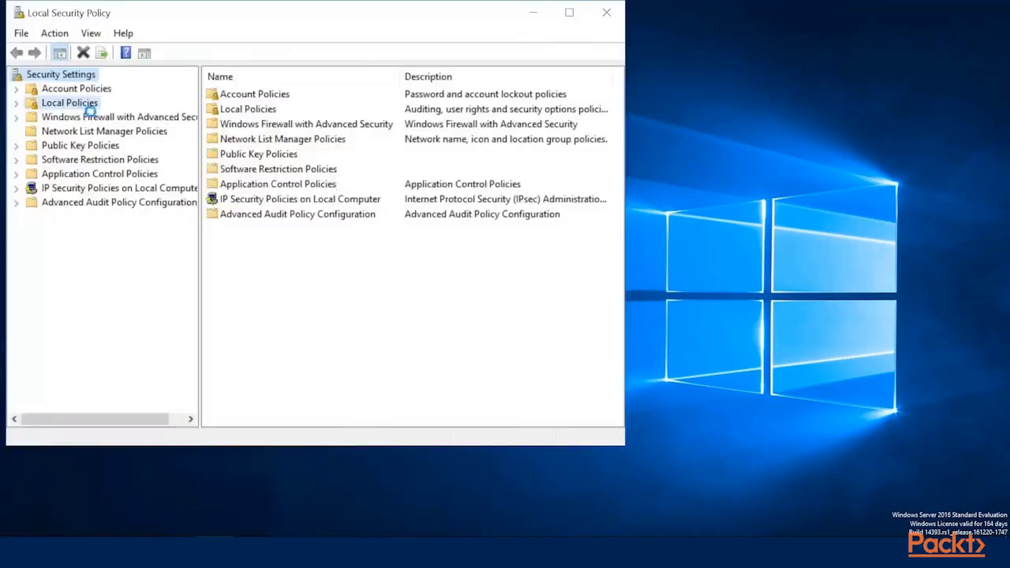
pyautogui.click(18, 103)
pyautogui.click(17, 88)
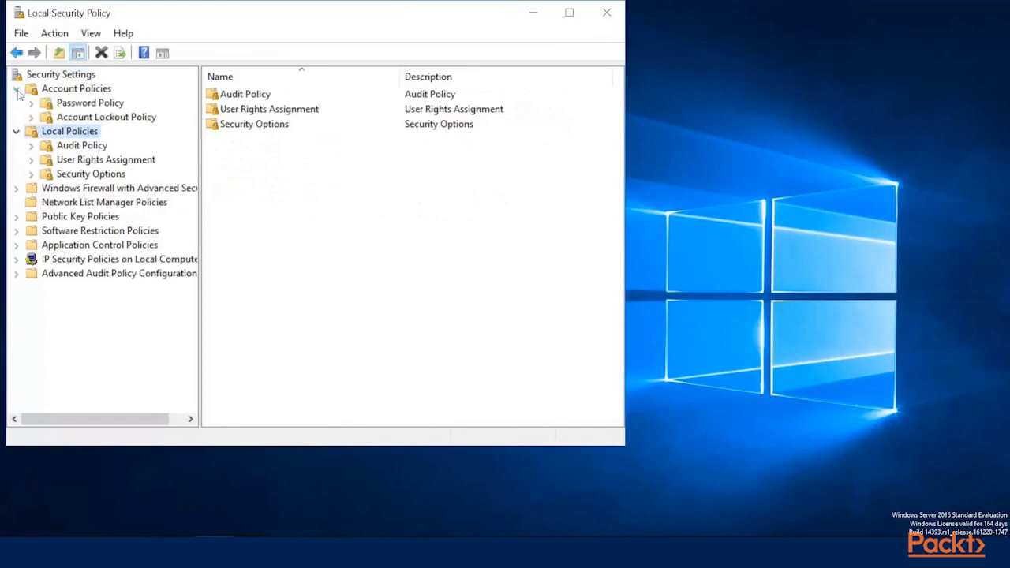
pyautogui.click(89, 104)
pyautogui.click(289, 139)
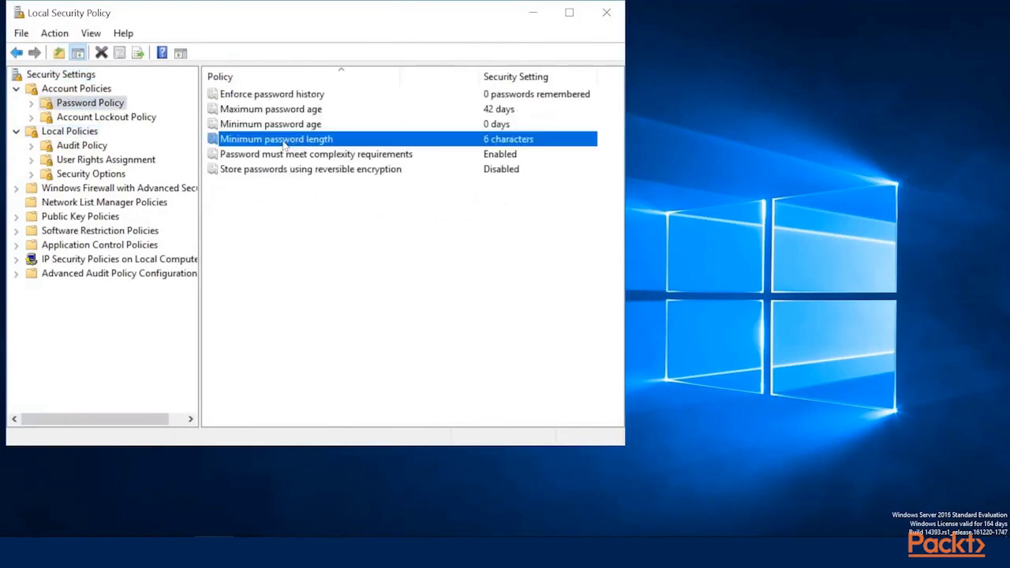
# Step: Import the policy file into Security Settings and confirm minimum password length is now 10
pyautogui.click(70, 75)
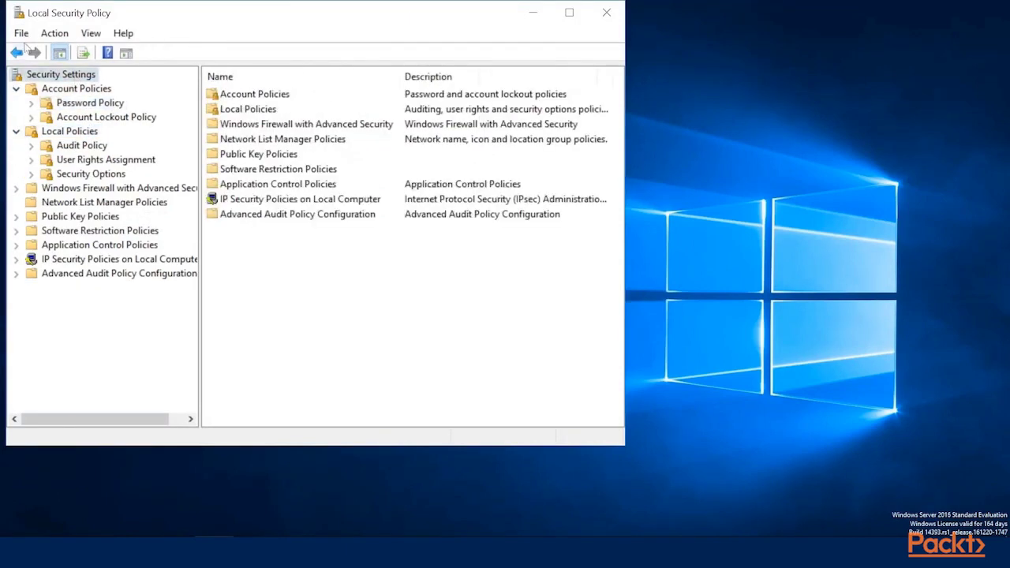
pyautogui.click(55, 33)
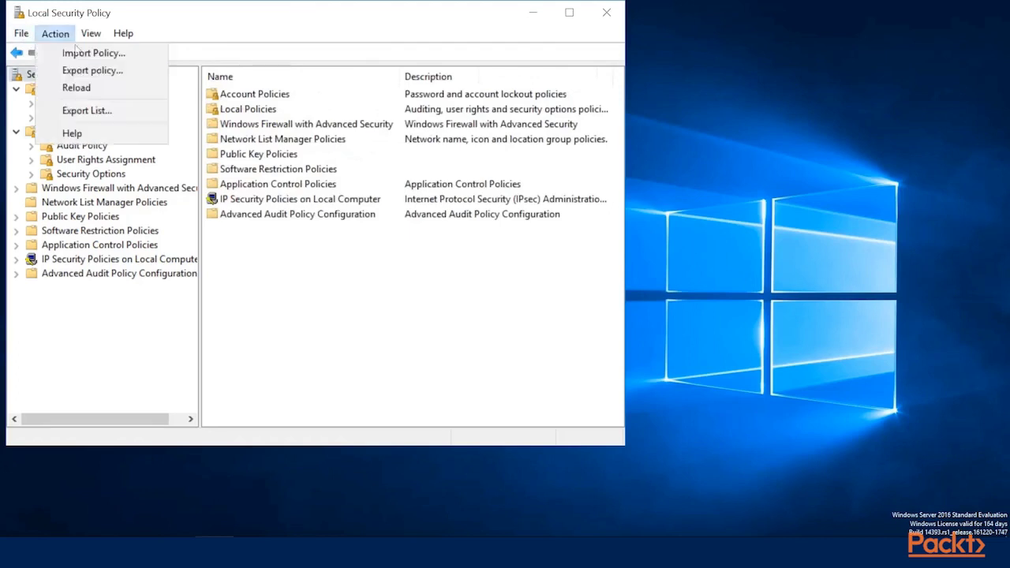
pyautogui.click(77, 53)
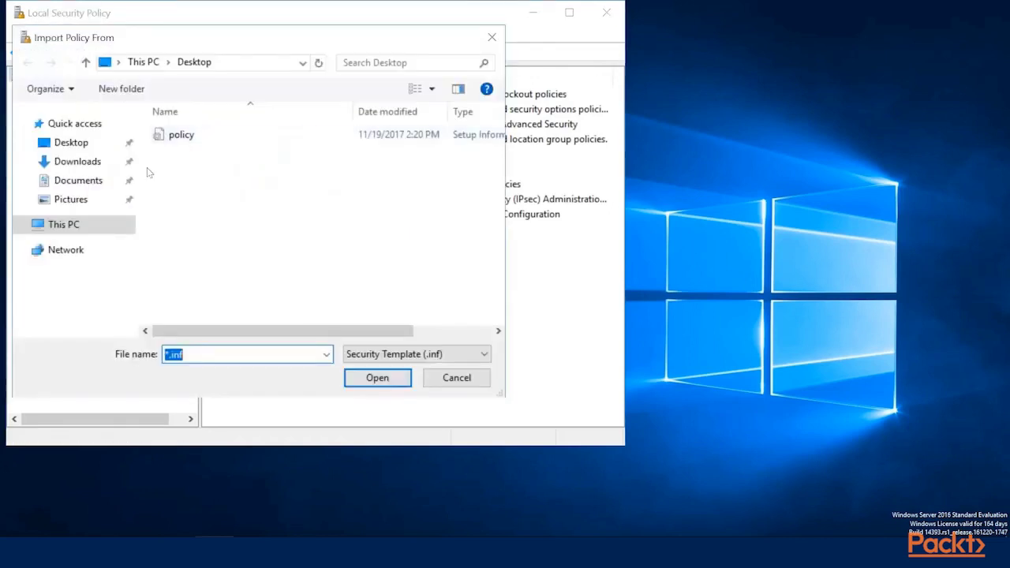
pyautogui.click(178, 136)
pyautogui.click(377, 378)
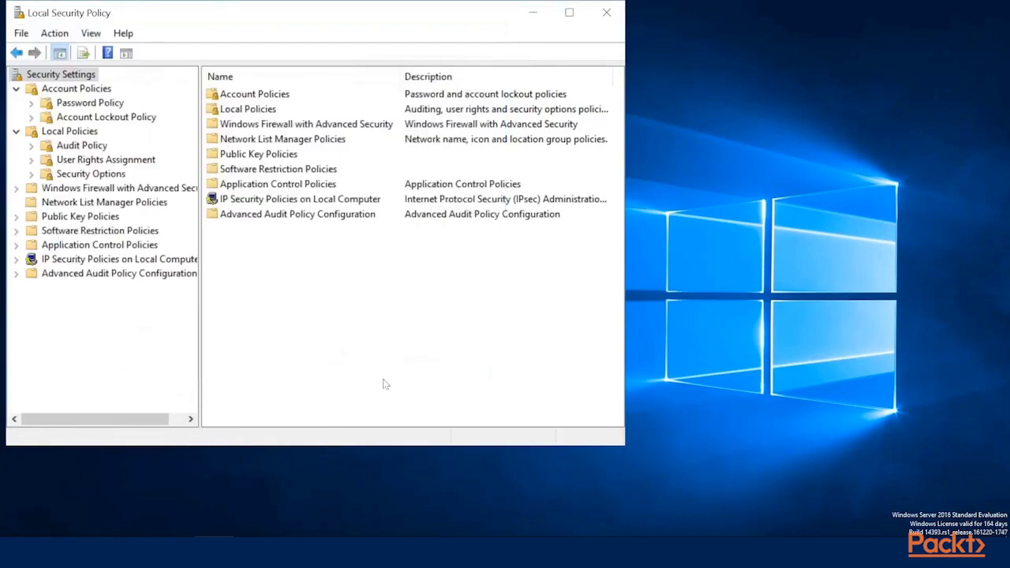
pyautogui.click(44, 104)
pyautogui.doubleClick(281, 142)
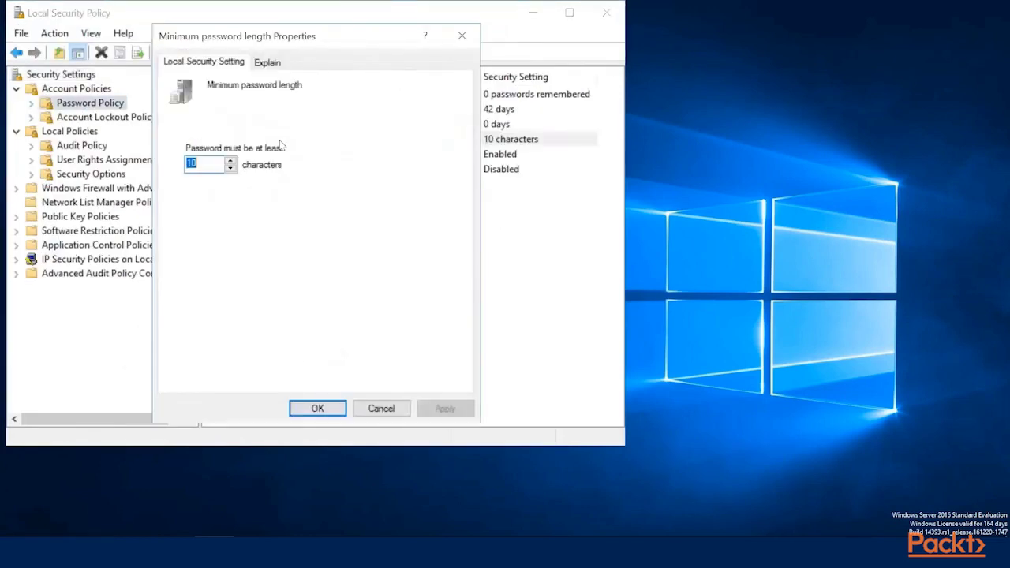